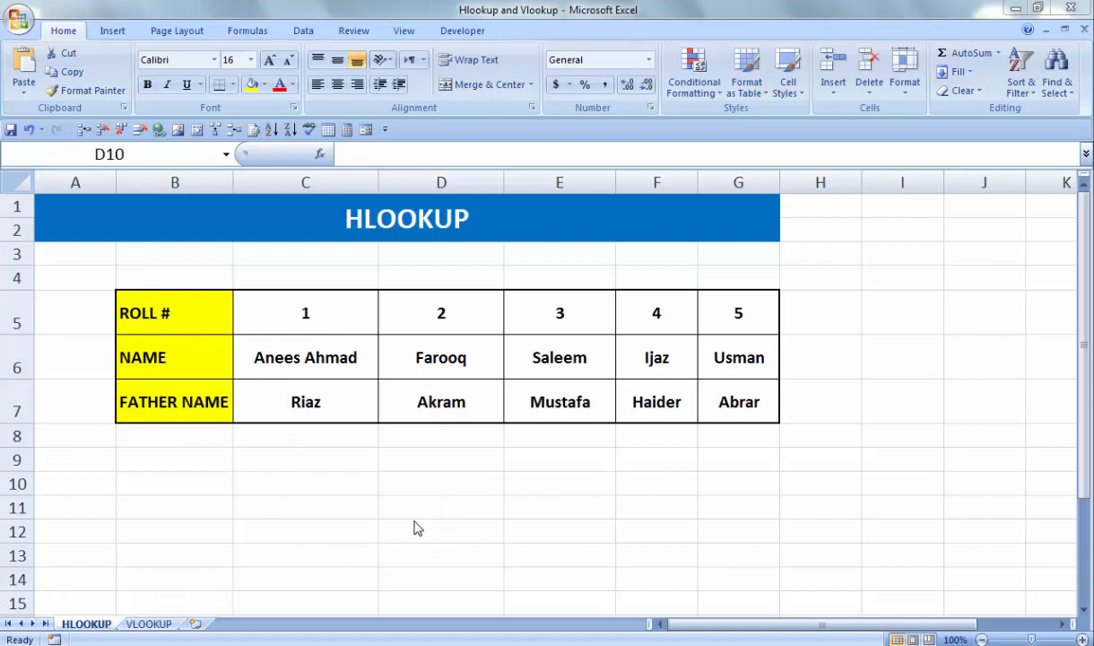
- Enter the headings Roll #, Name and Father Name in cells C11, D11 and E11
left_click(304, 507)
type("R")
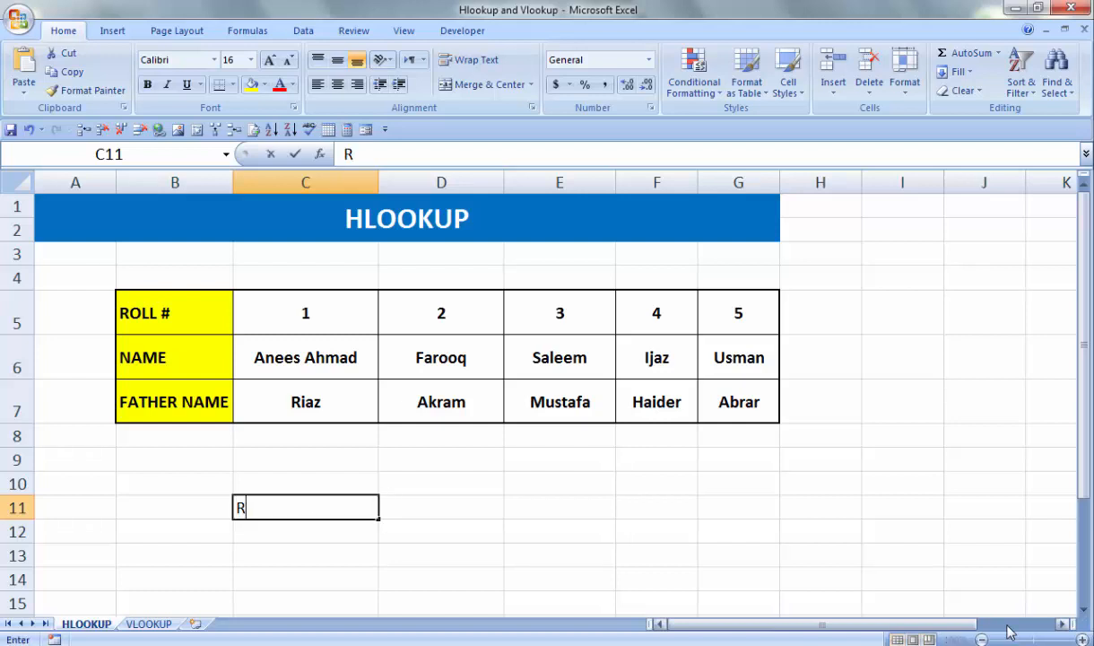
type("oll #")
key("Tab")
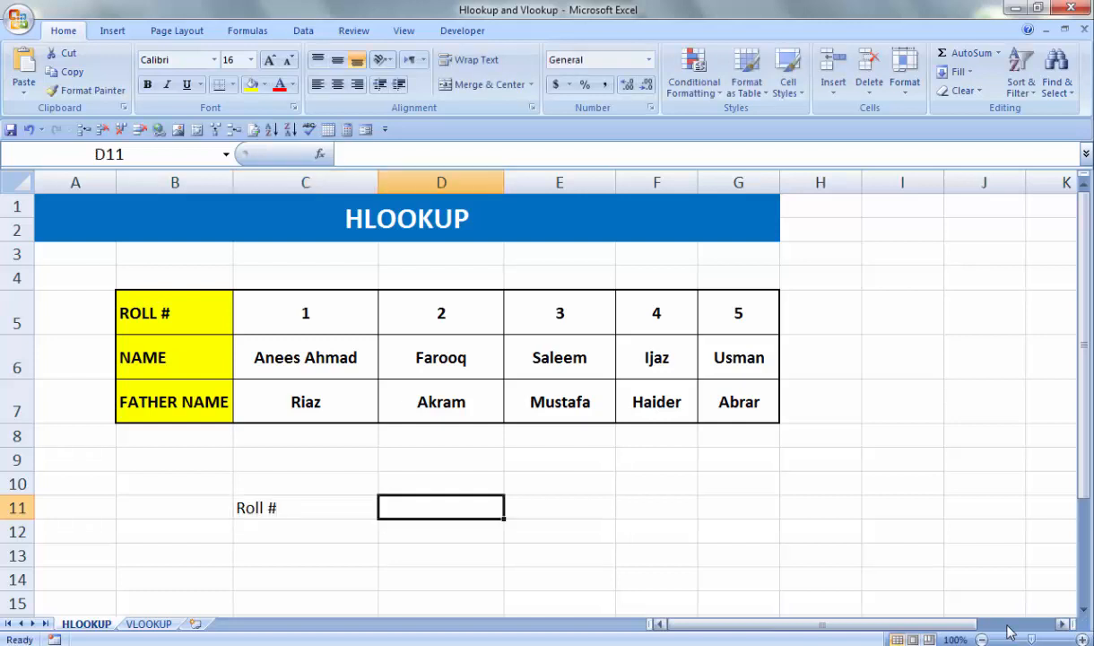
type("Name")
key("Tab")
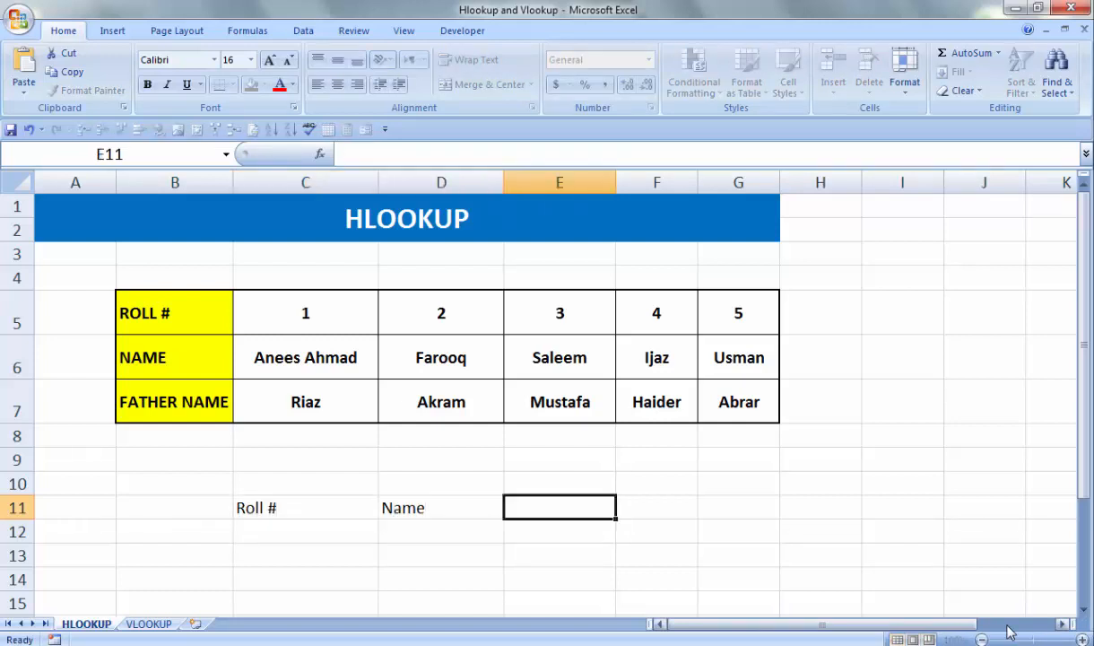
type("Father Name")
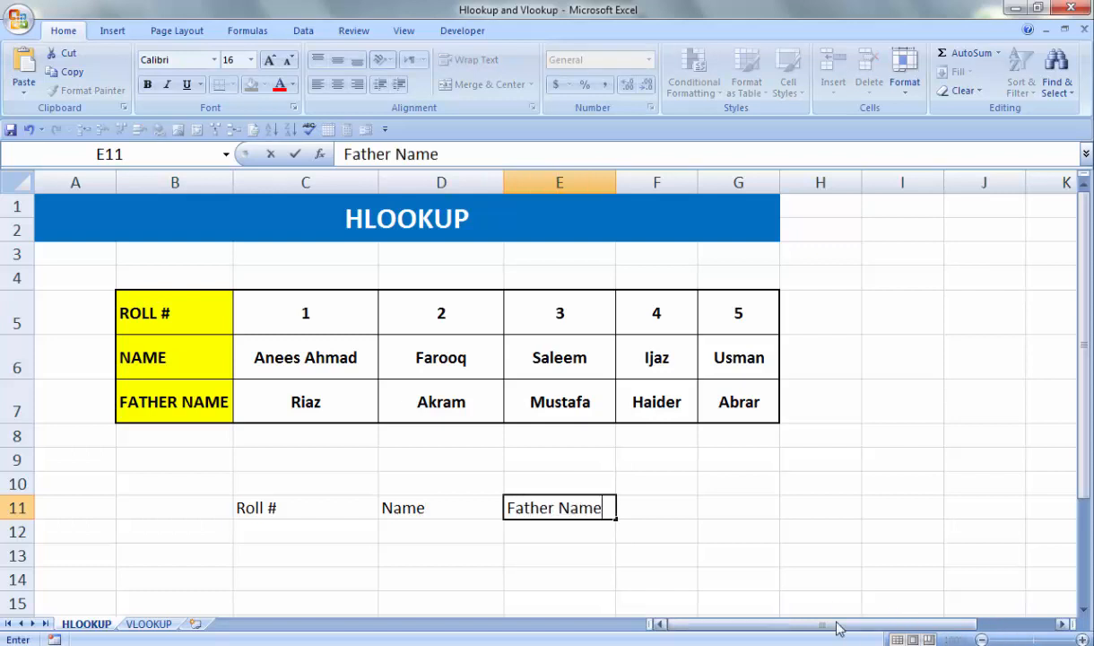
left_click(402, 531)
left_click(294, 528)
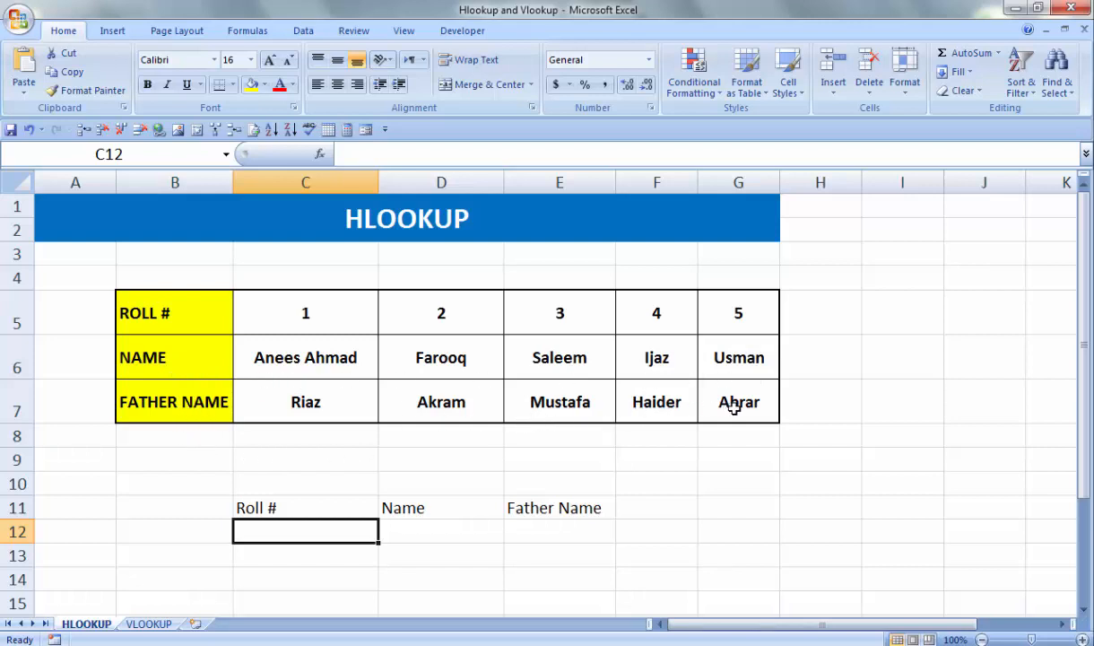
- Enter the formula =HLOOKUP(C12,B5:G7,2,0) in D12 to look up the name for the roll number in C12
left_click(457, 541)
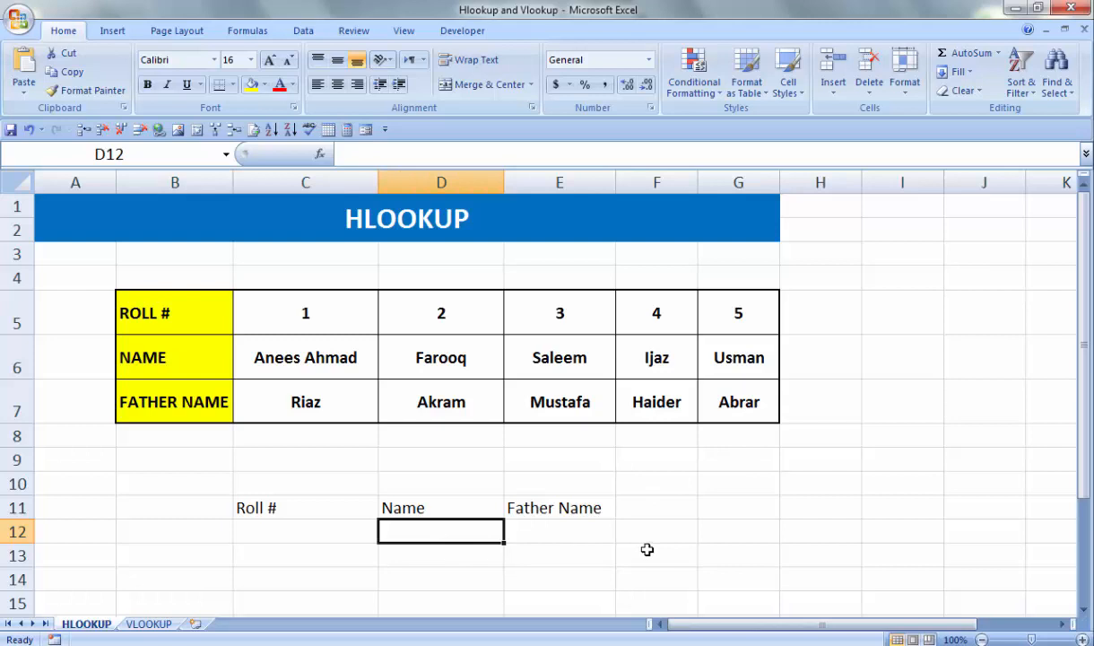
type("=")
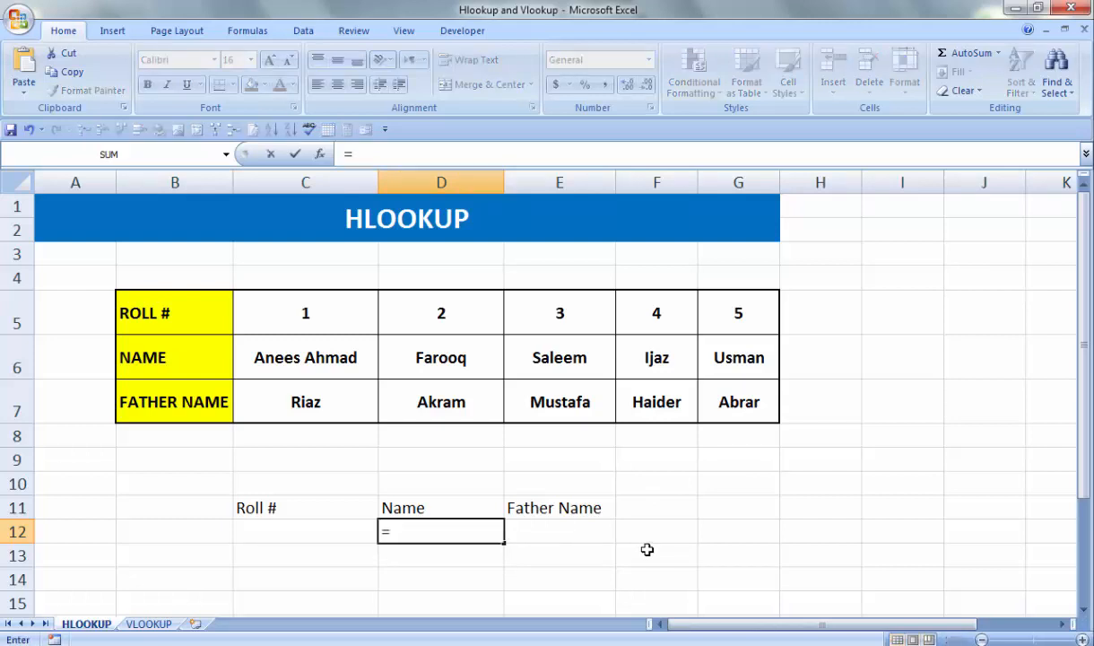
type("hlookup")
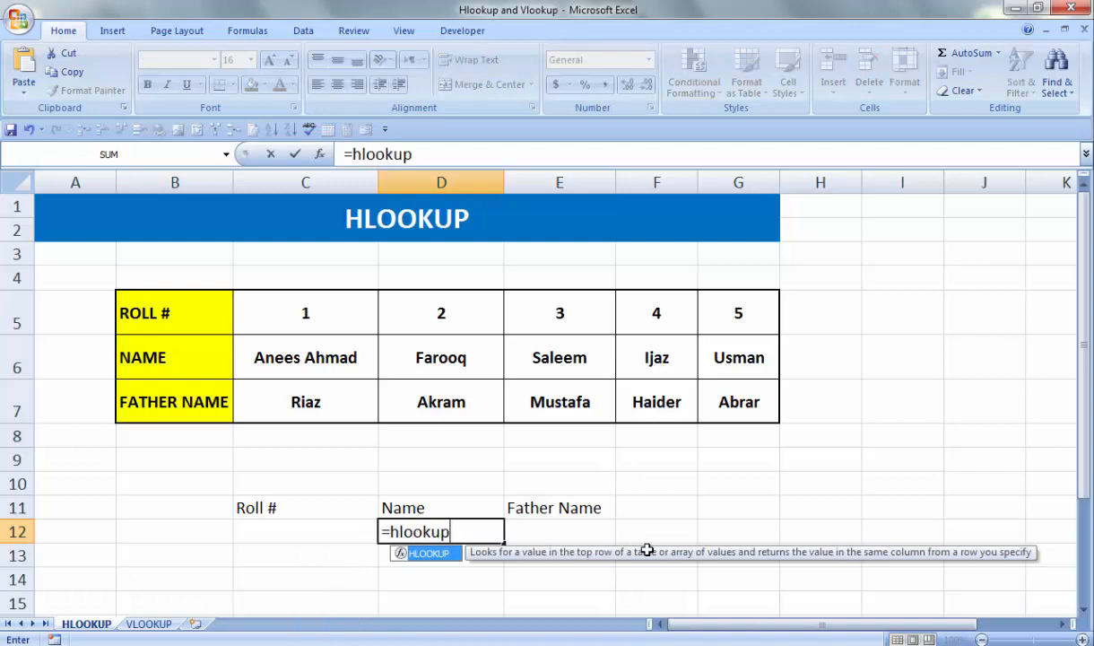
type("(")
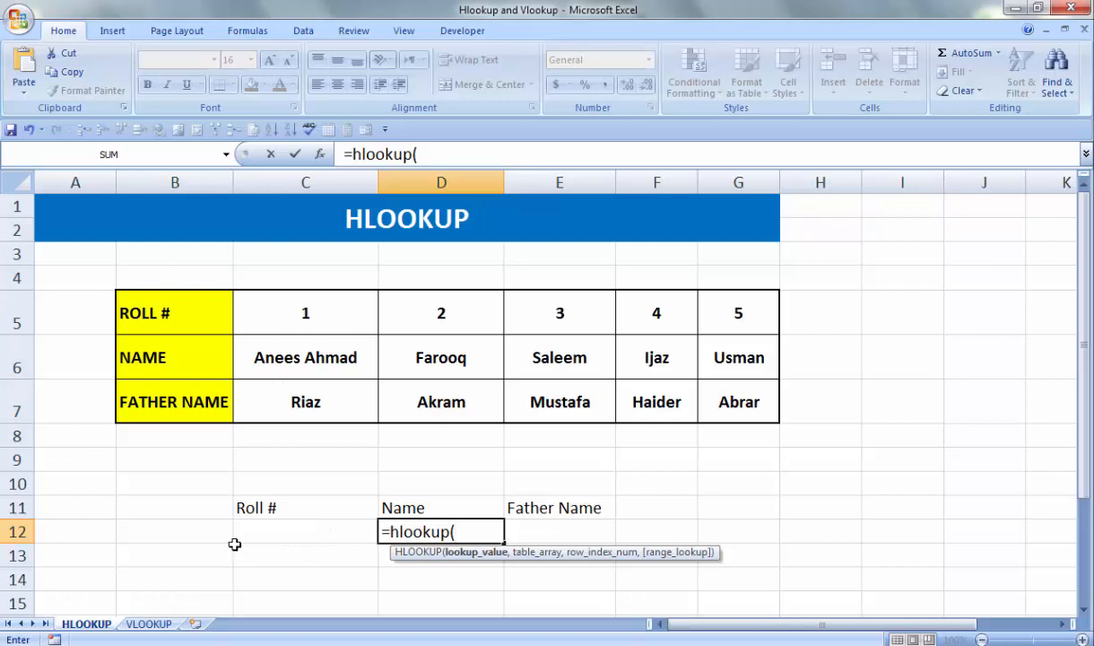
left_click(282, 532)
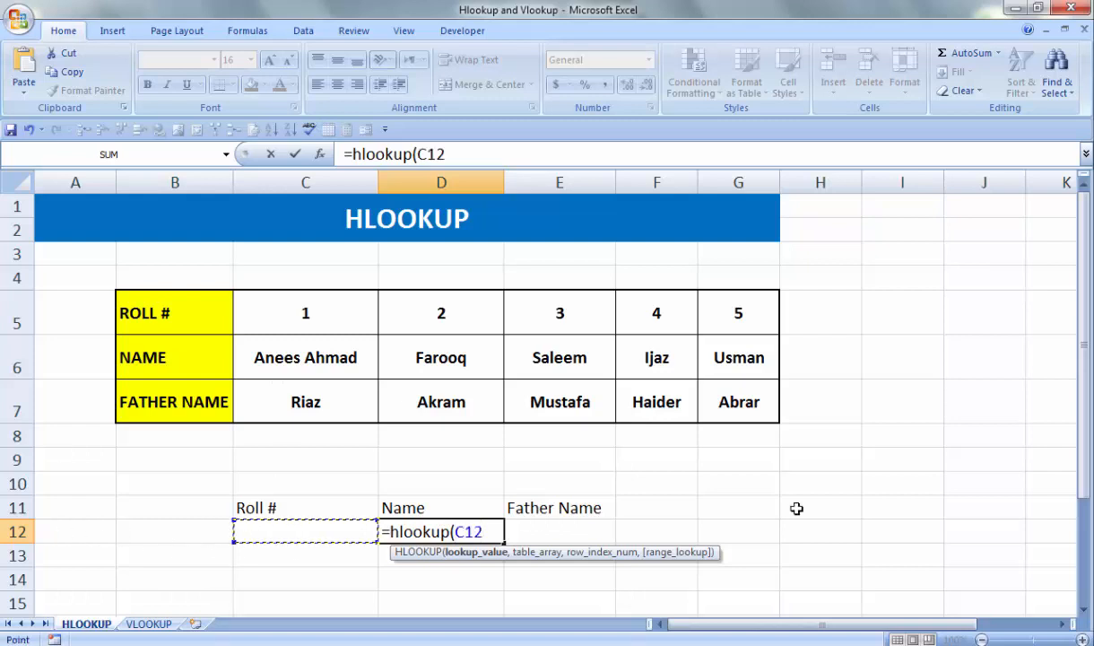
type(",")
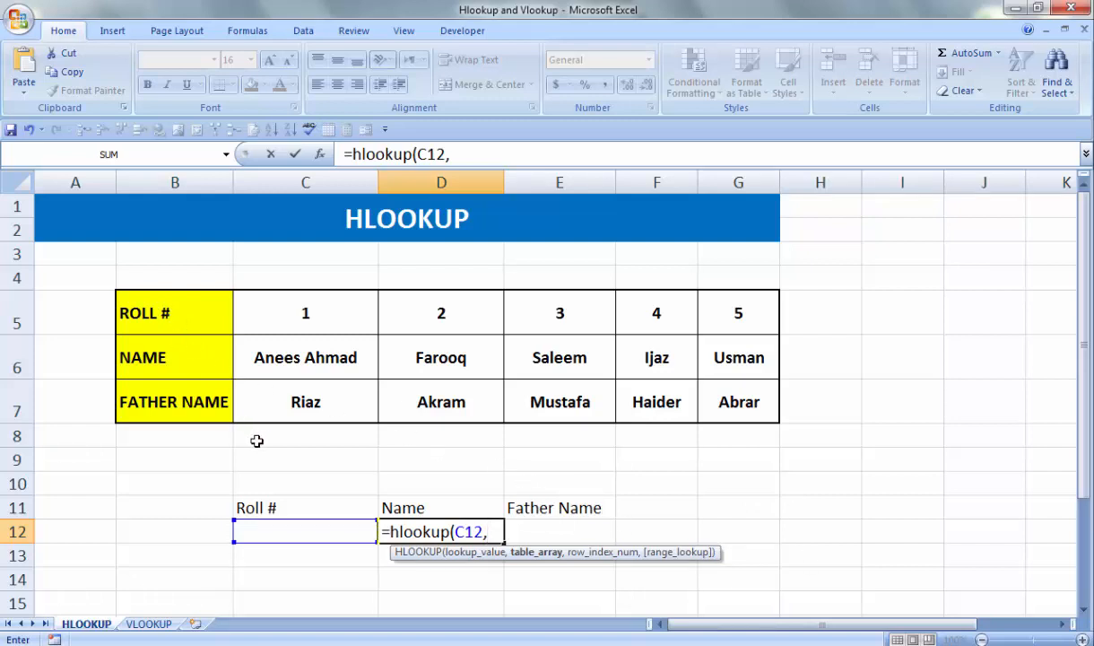
left_click_drag(145, 306, 737, 394)
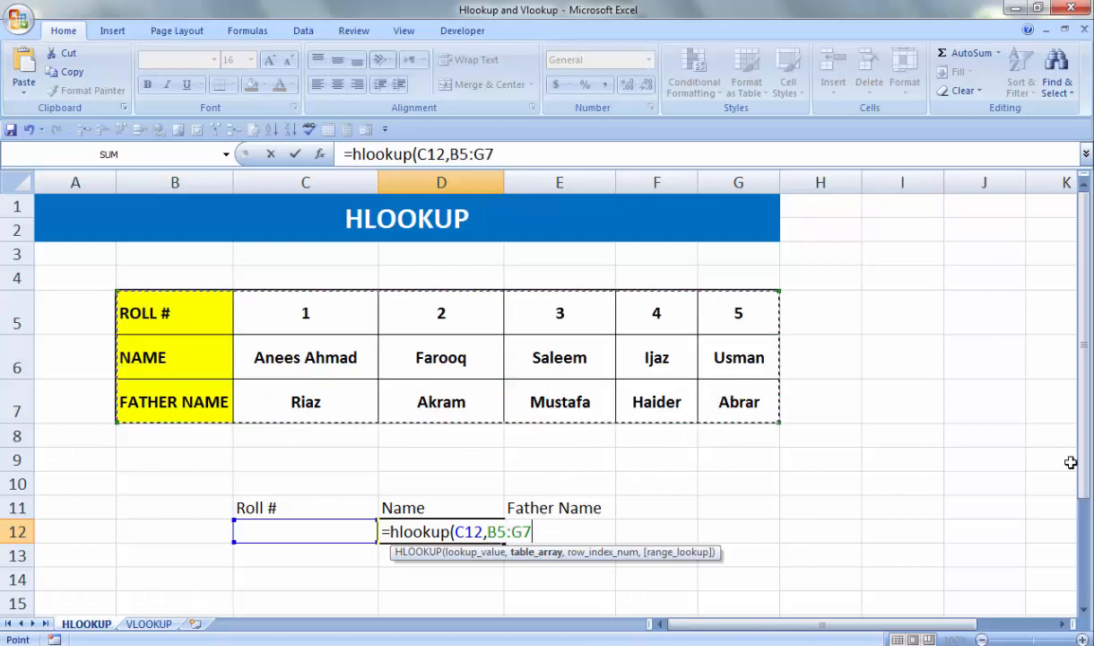
type(",")
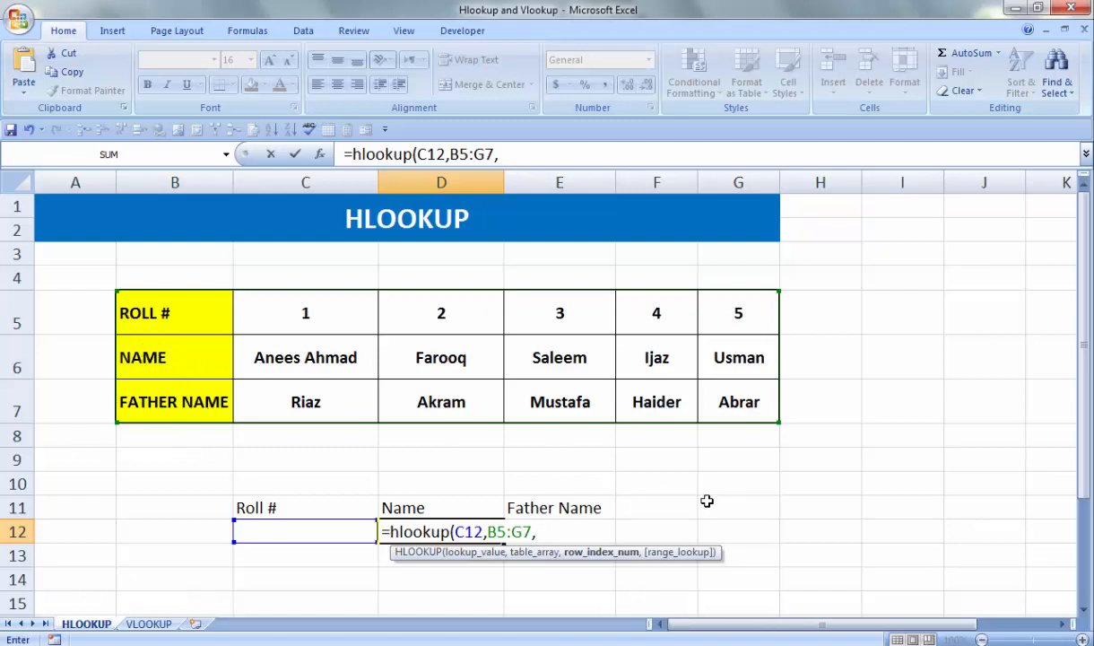
type("2,")
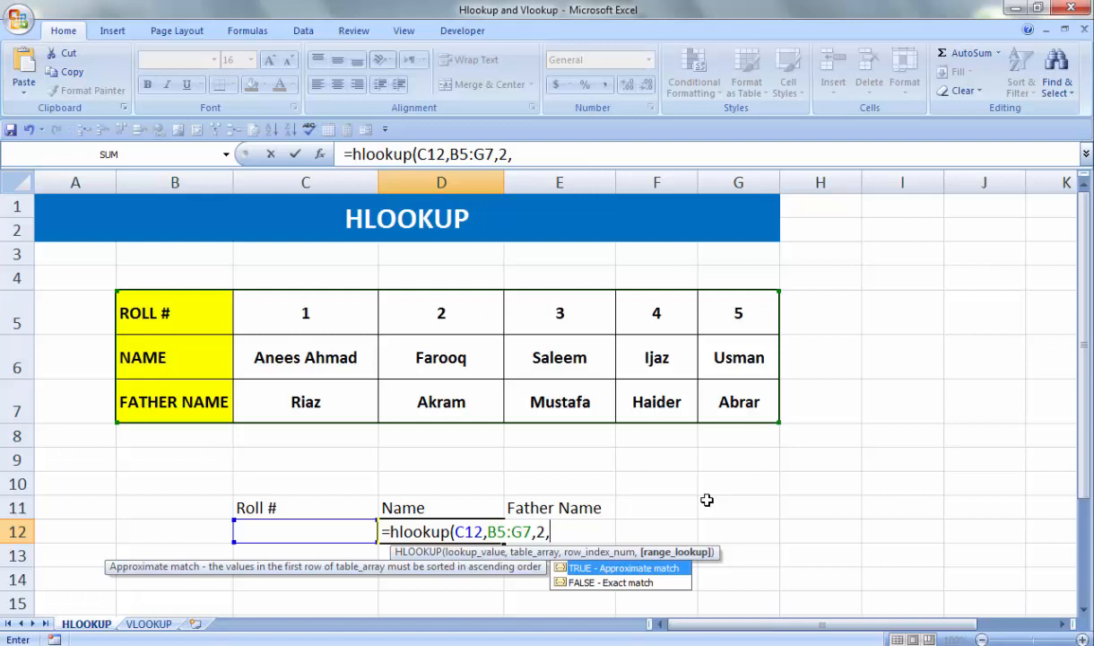
type("0)")
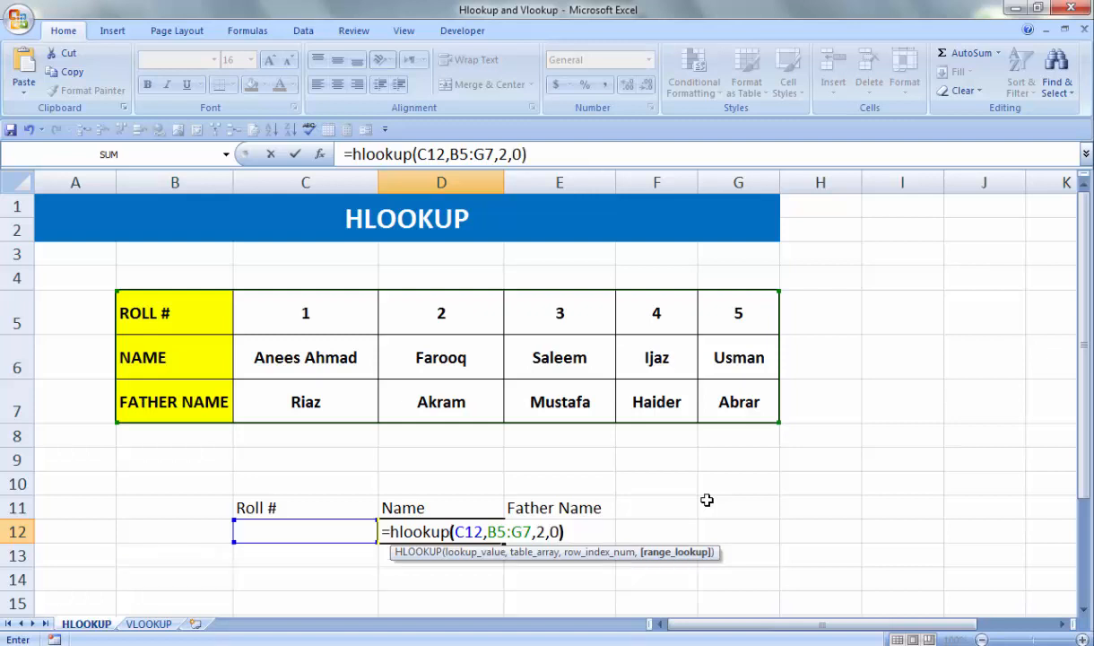
key("Return")
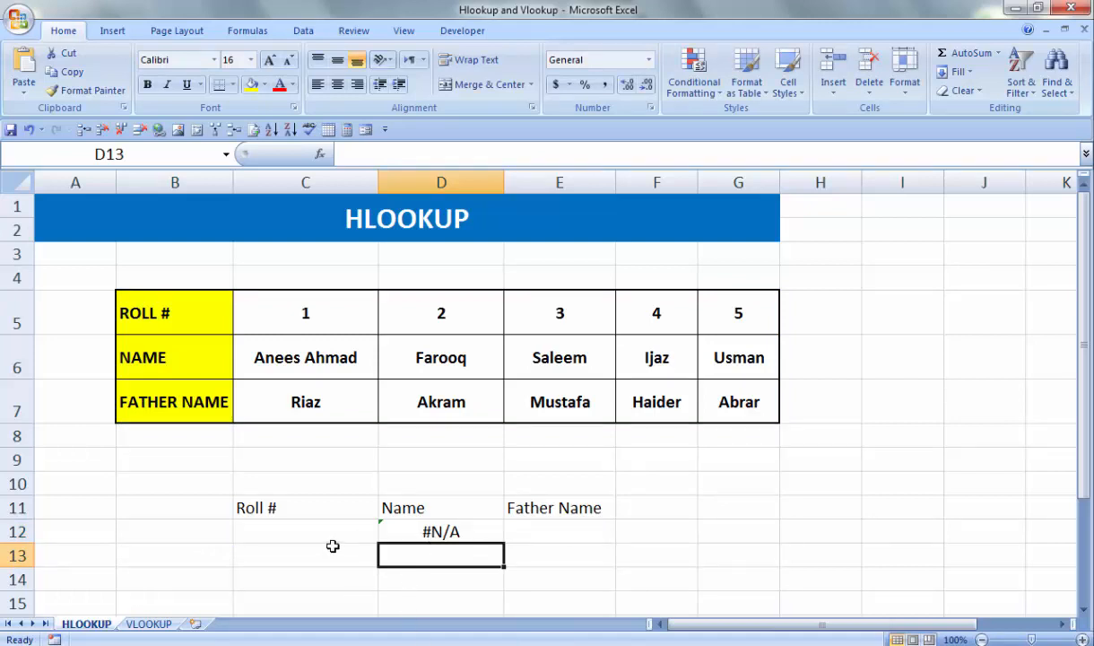
- Test the name lookup by entering roll number 1 and then 3 in C12
left_click(276, 535)
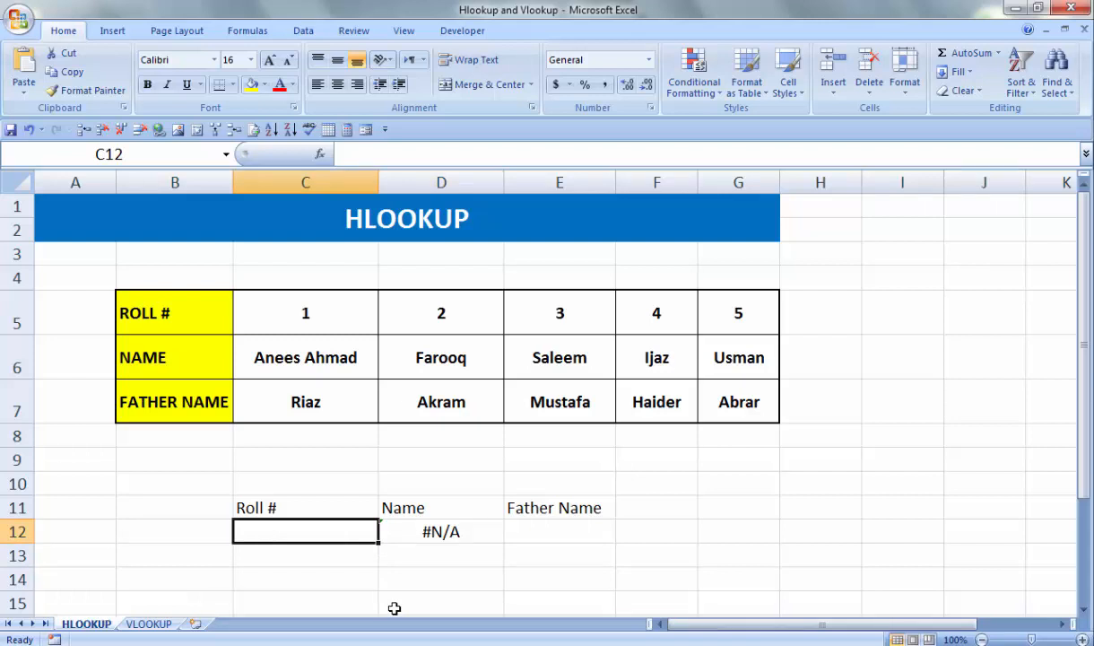
type("1")
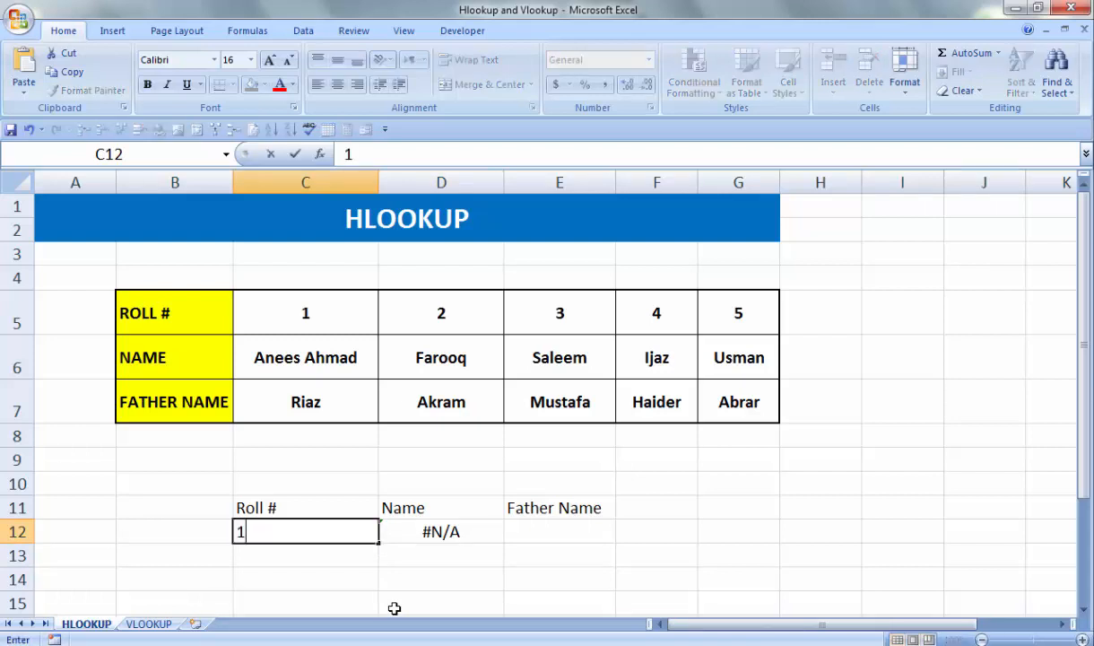
key("Return")
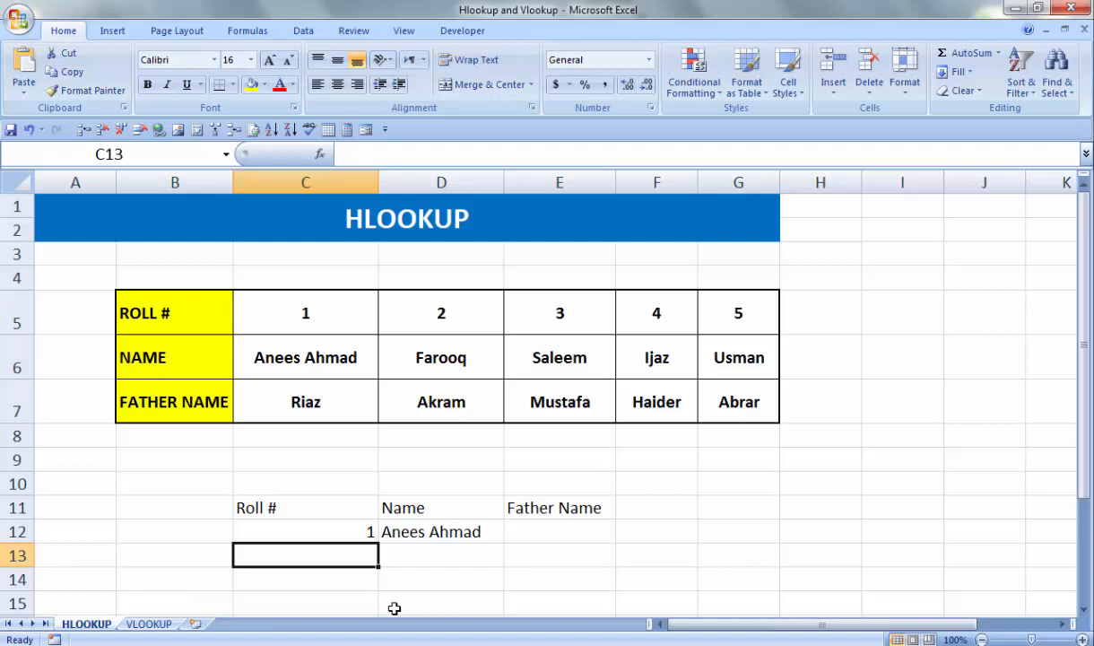
key("Up")
type("3")
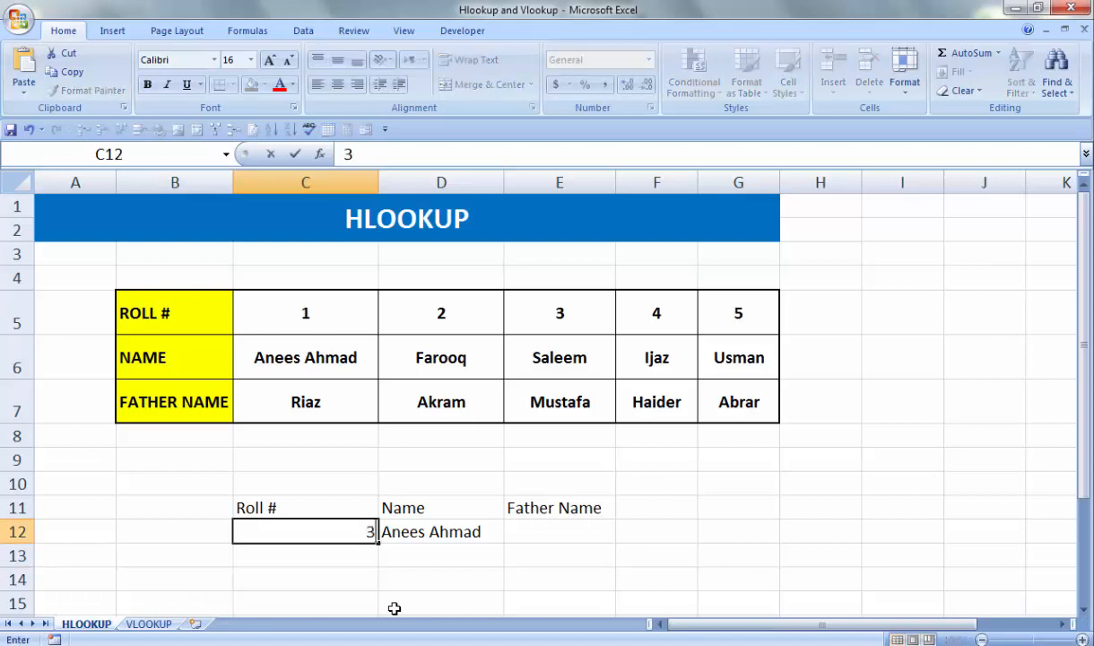
key("Return")
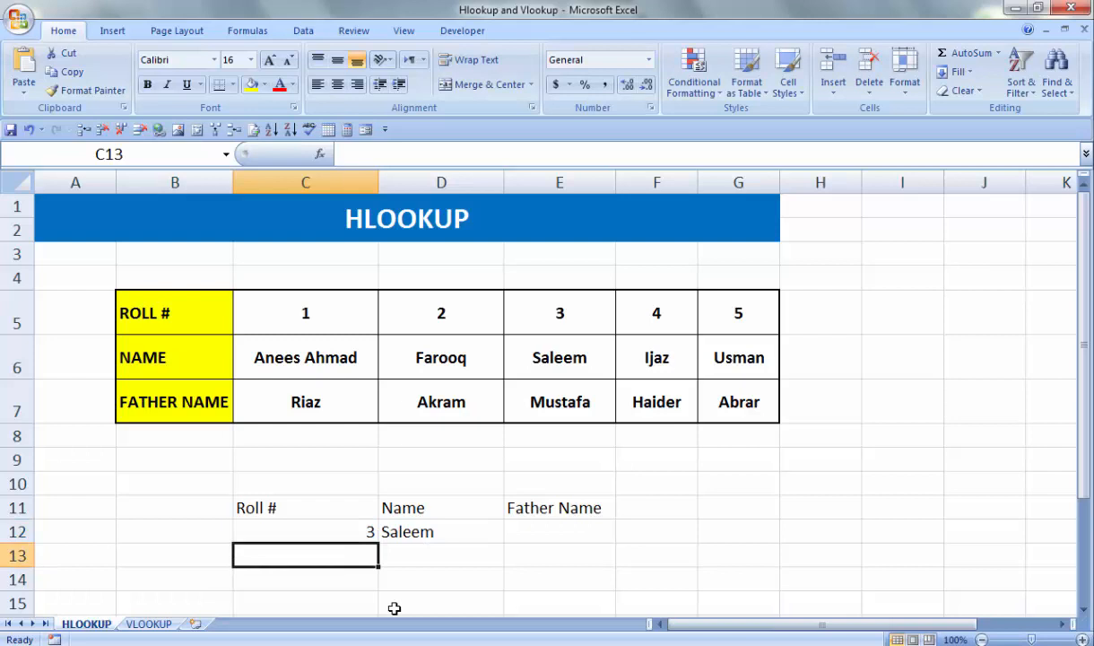
- Enter the formula =HLOOKUP(C12,B5:G7,3,0) in E12 to look up the father name for the same roll number
key("Up")
key("Right")
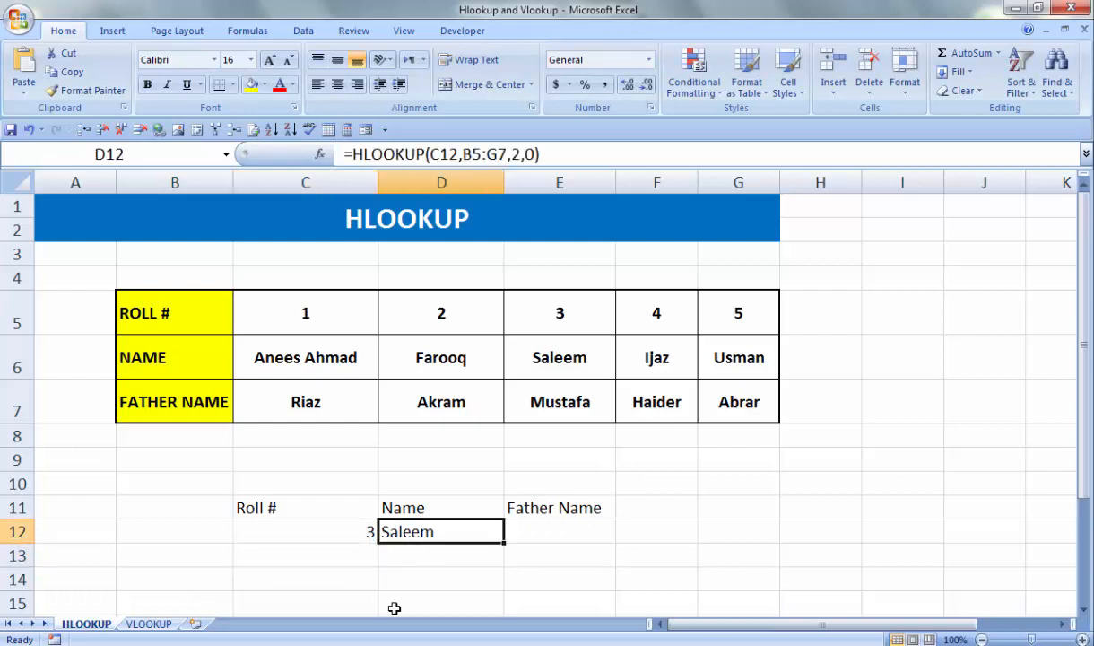
key("Right")
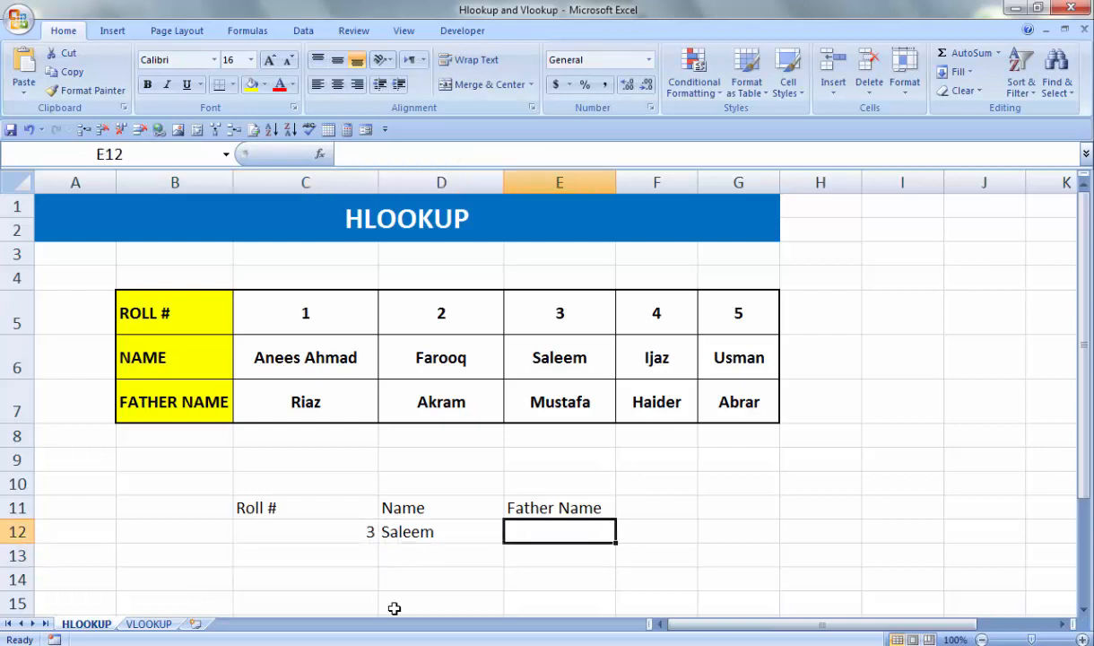
type("=hloo")
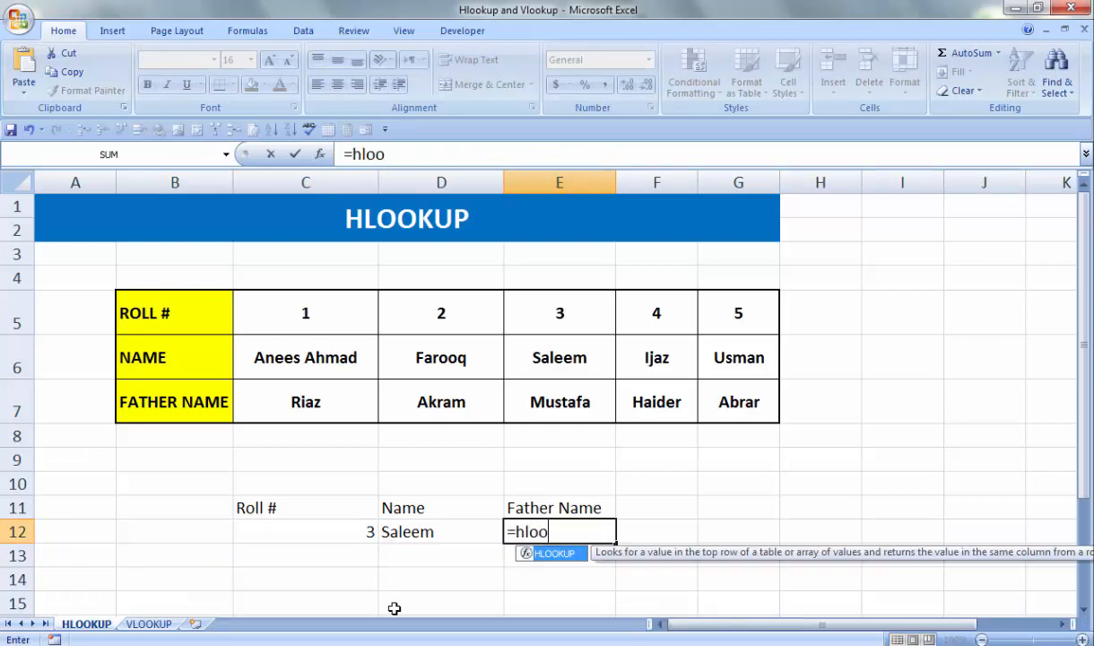
type("kup(")
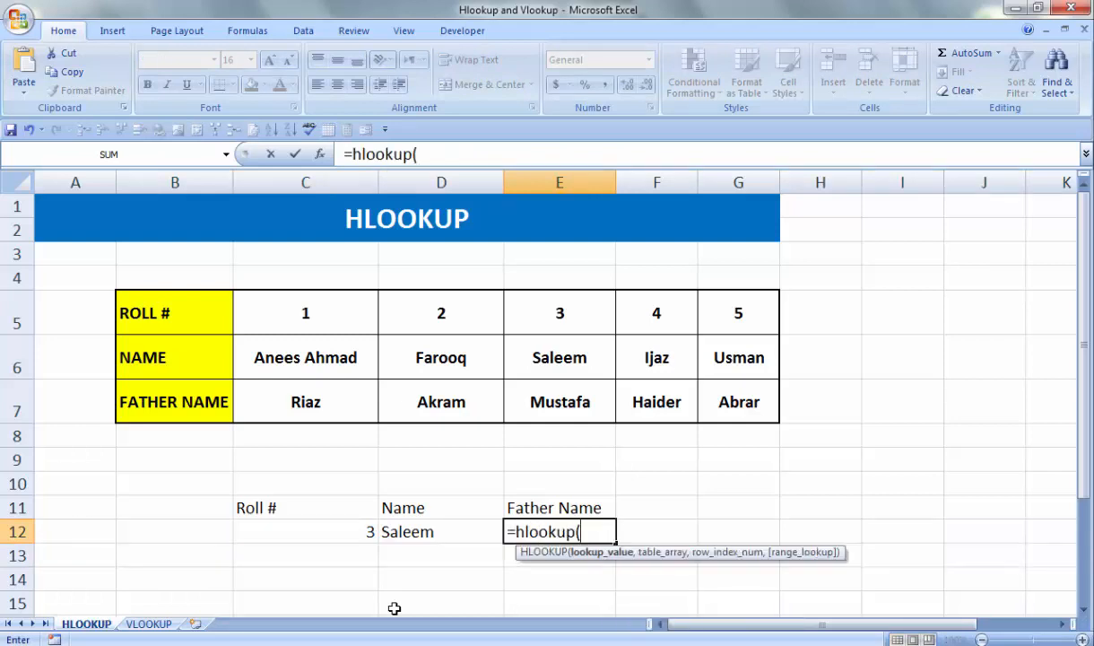
left_click(326, 533)
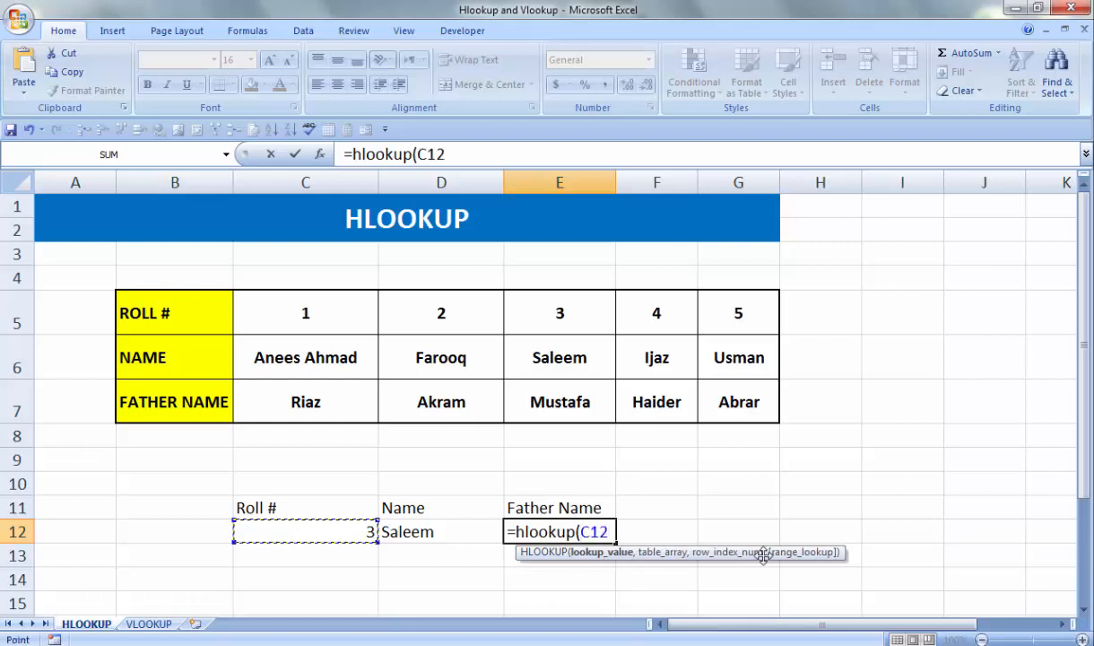
type(",")
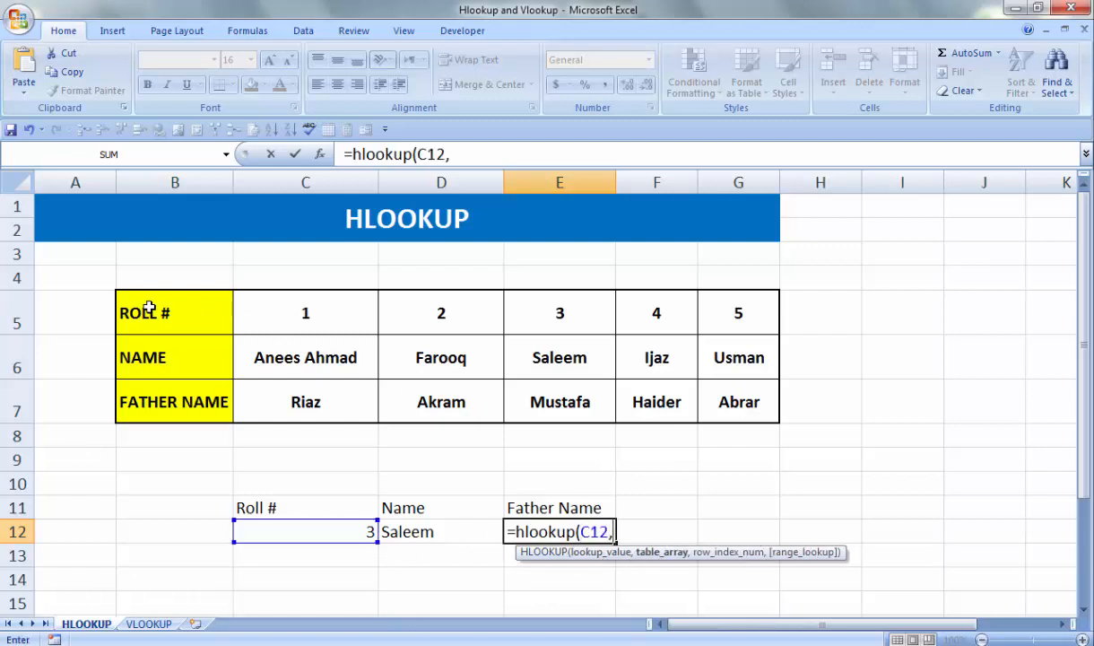
left_click_drag(139, 296, 726, 403)
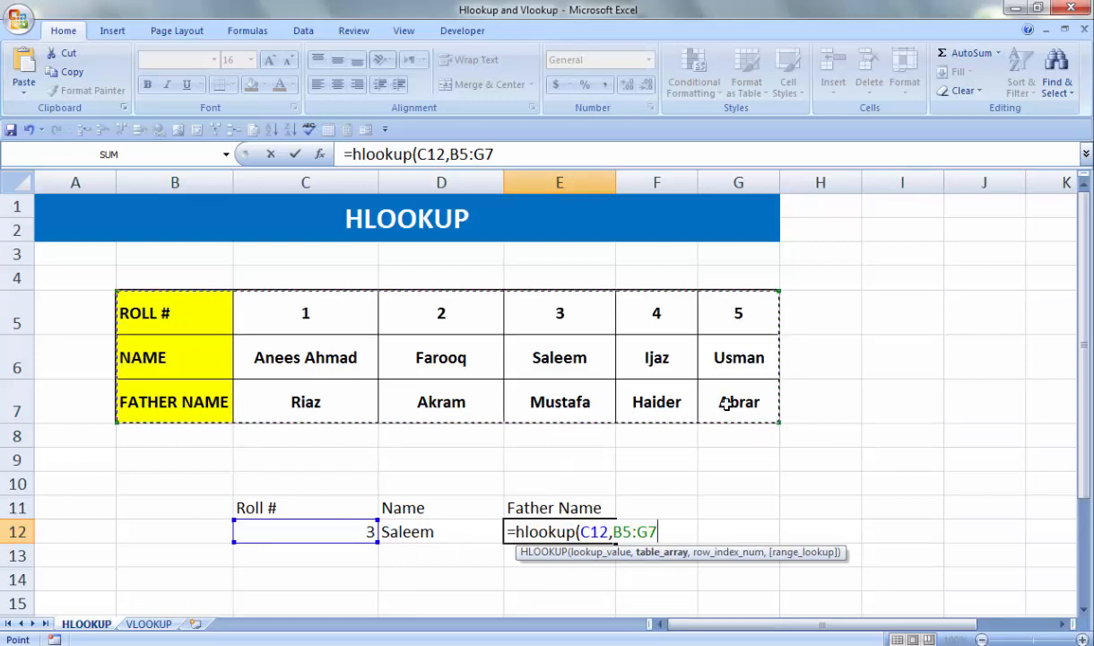
type(",")
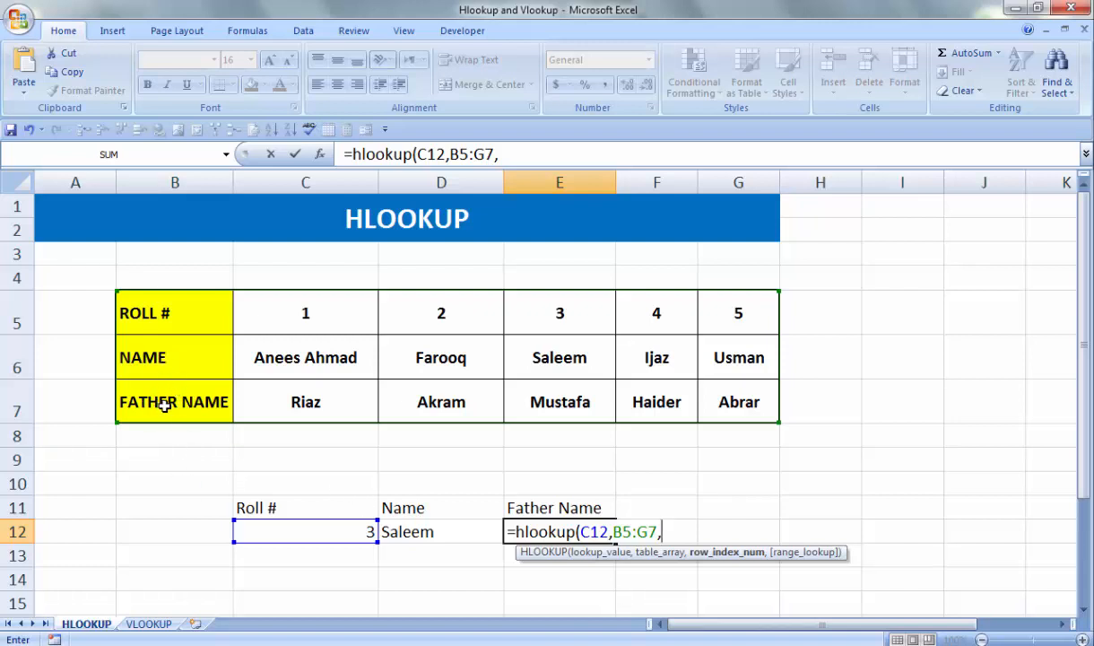
type("3,")
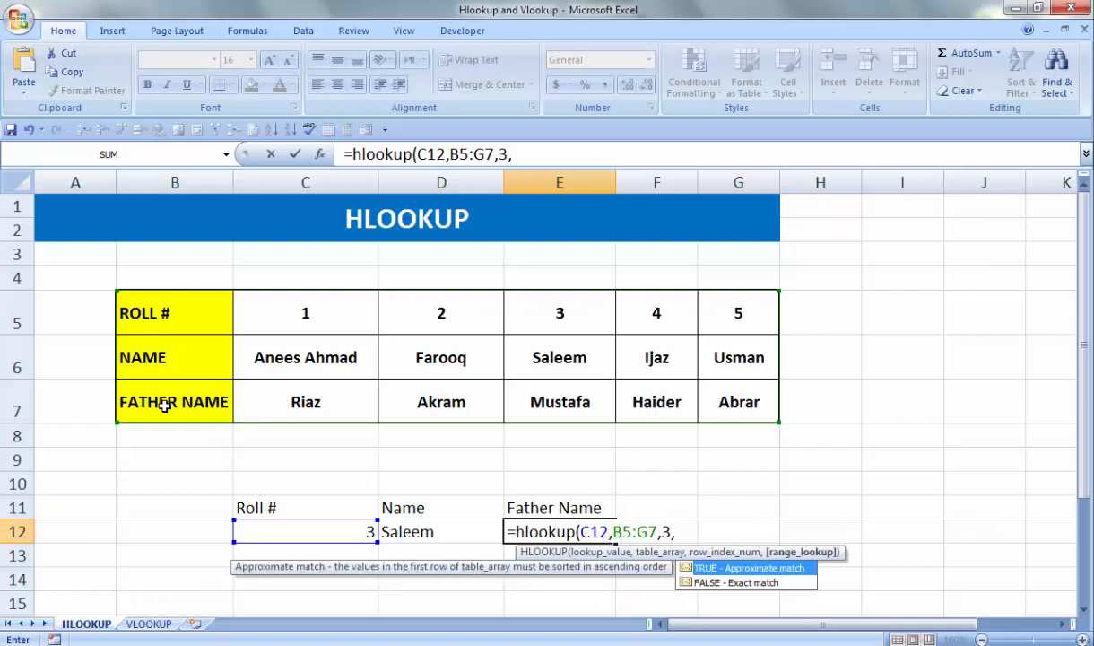
type("0)")
key("Return")
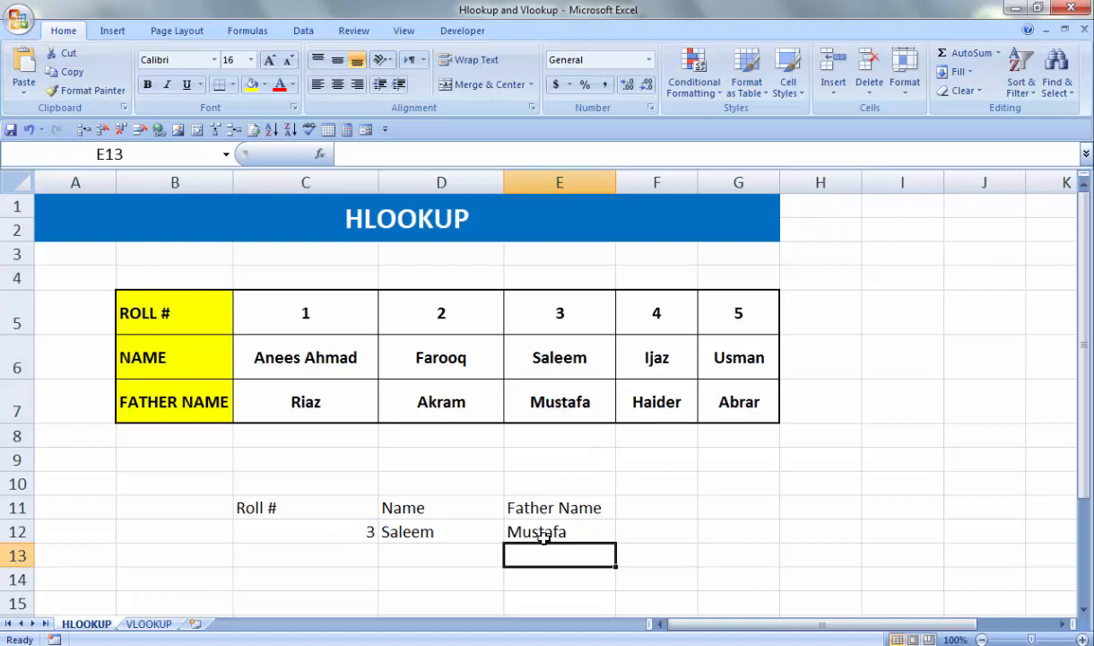
- Set the roll number in C12 to 5 to test both lookup formulas
left_click(319, 534)
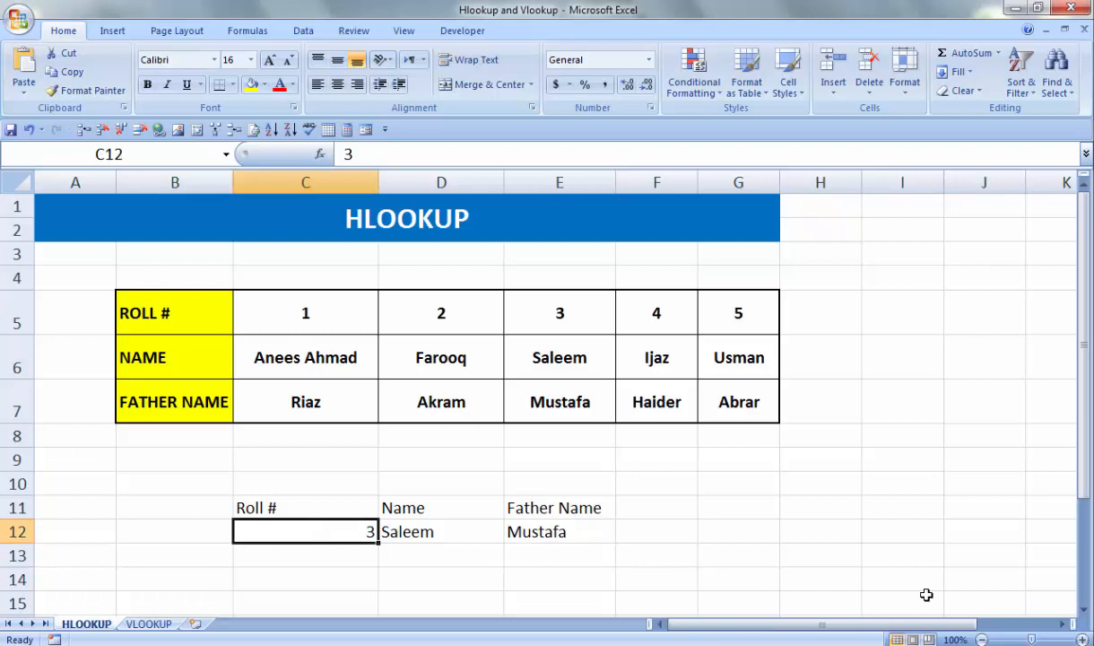
type("5")
key("Return")
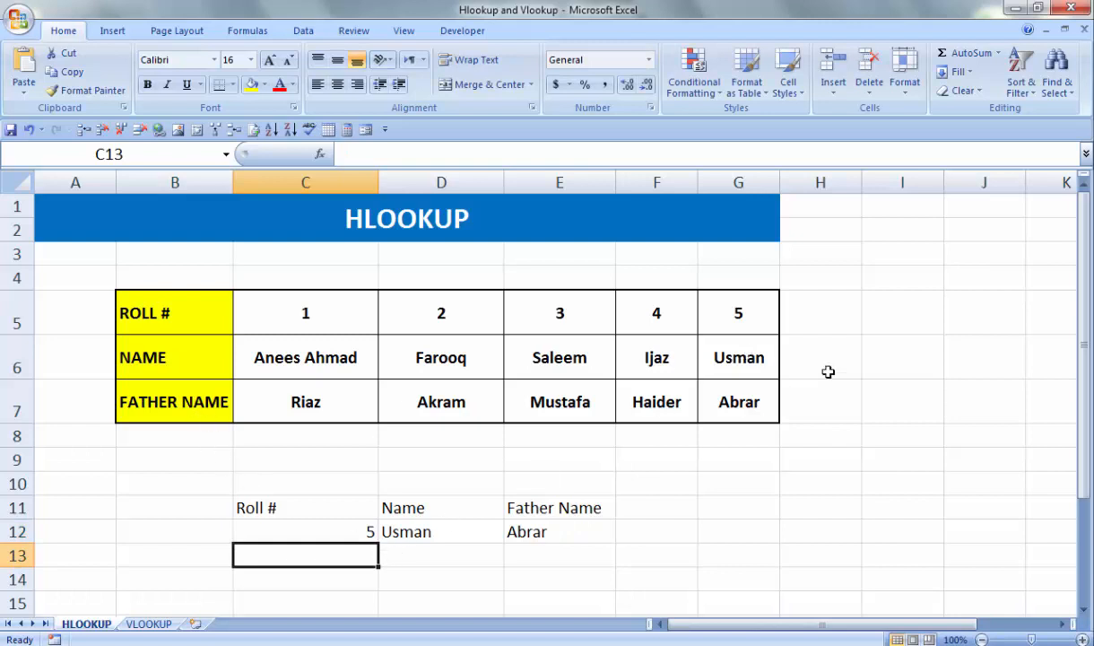
left_click(737, 549)
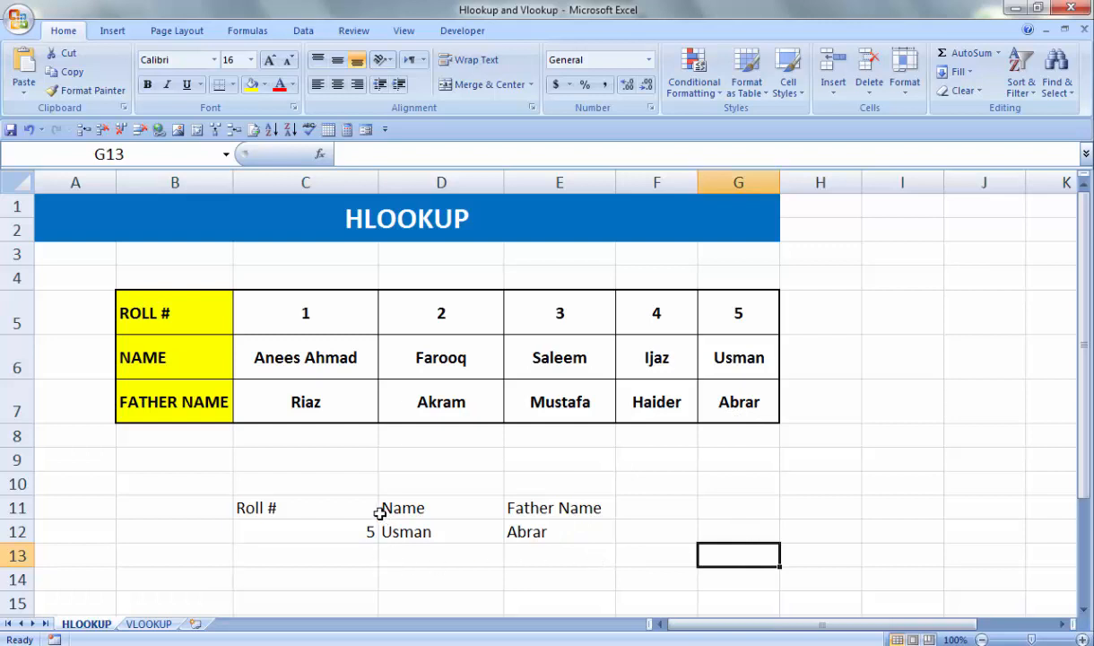
- On the VLOOKUP sheet, enter the headings Roll #, Name and Father Name in F7:H7
left_click(151, 624)
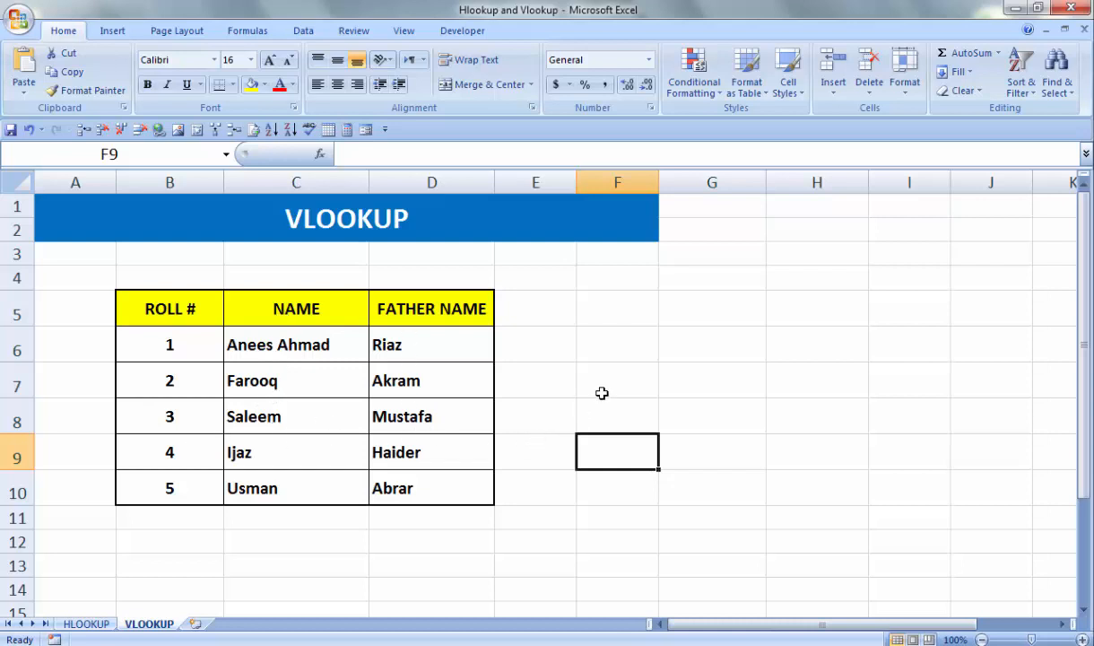
left_click(579, 378)
type("Roll")
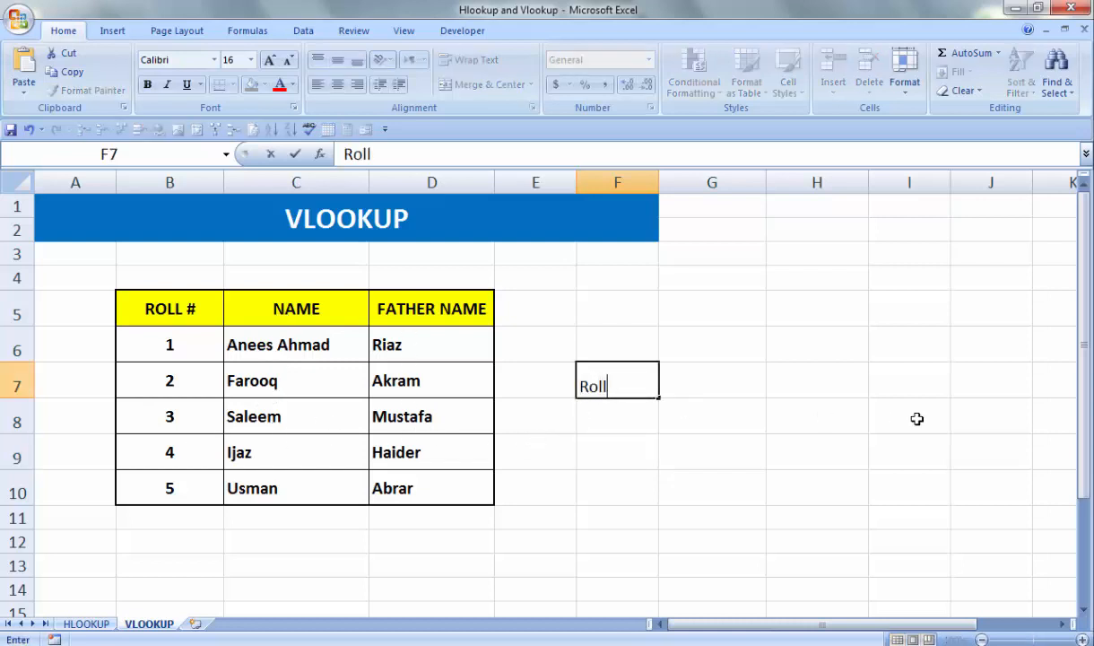
type(" @")
key("BackSpace")
type("#")
key("Tab")
type("Name")
key("Tab")
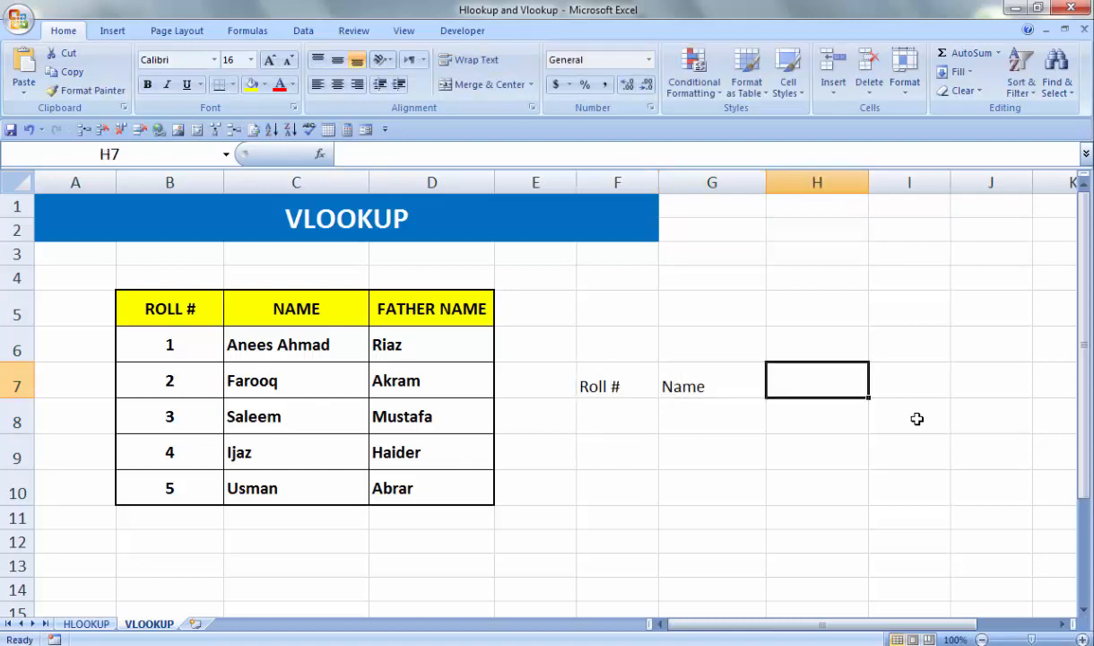
type("FAther Name")
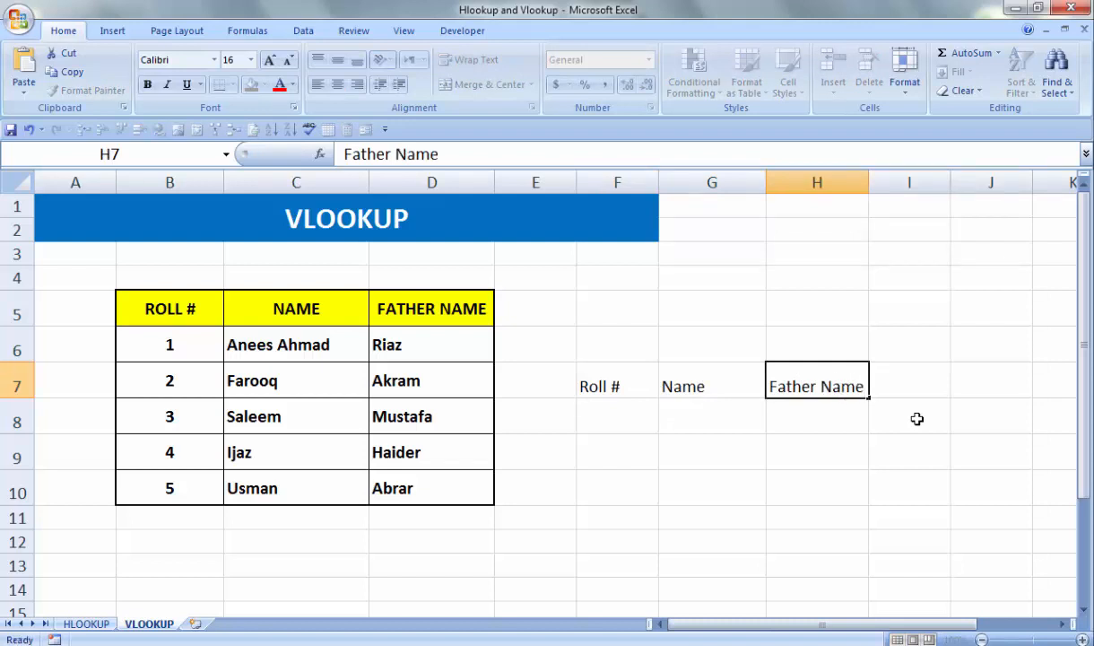
key("Return")
- Enter the formula =VLOOKUP(F8,B5:D10,2,0) in G8 to look up the name for the roll number in F8
key("Left")
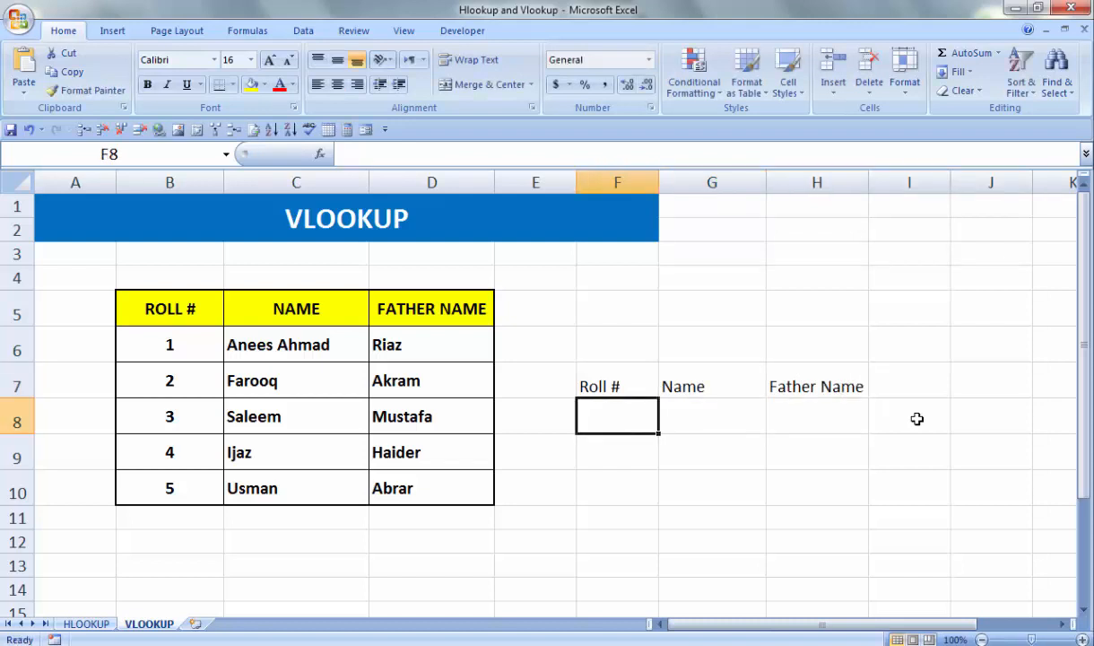
key("Right")
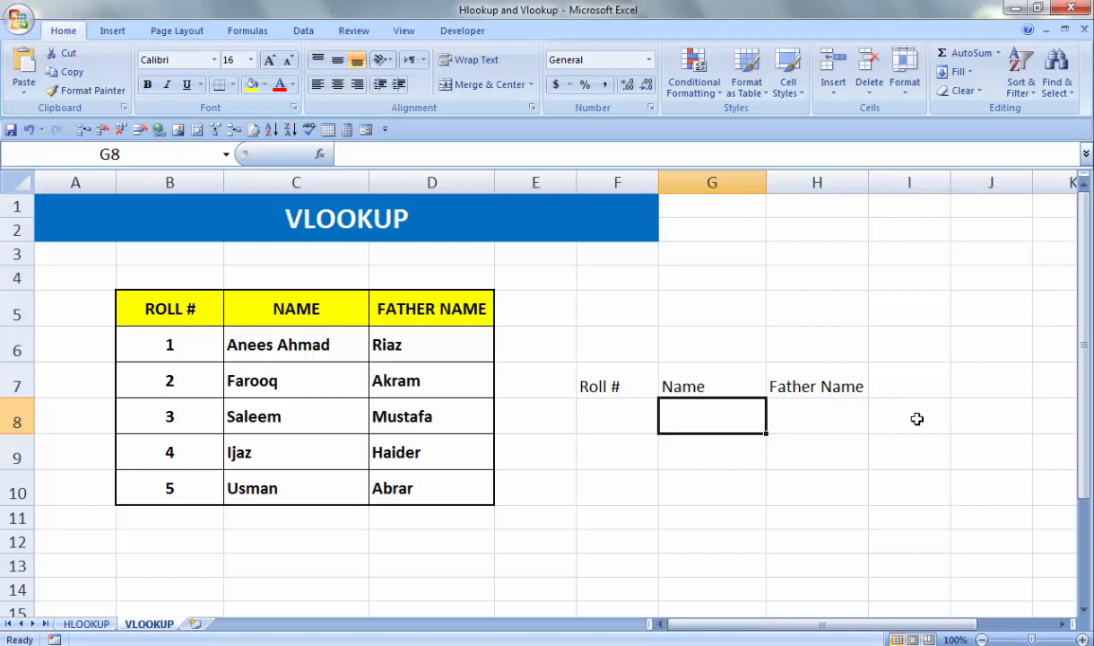
type("=vlu")
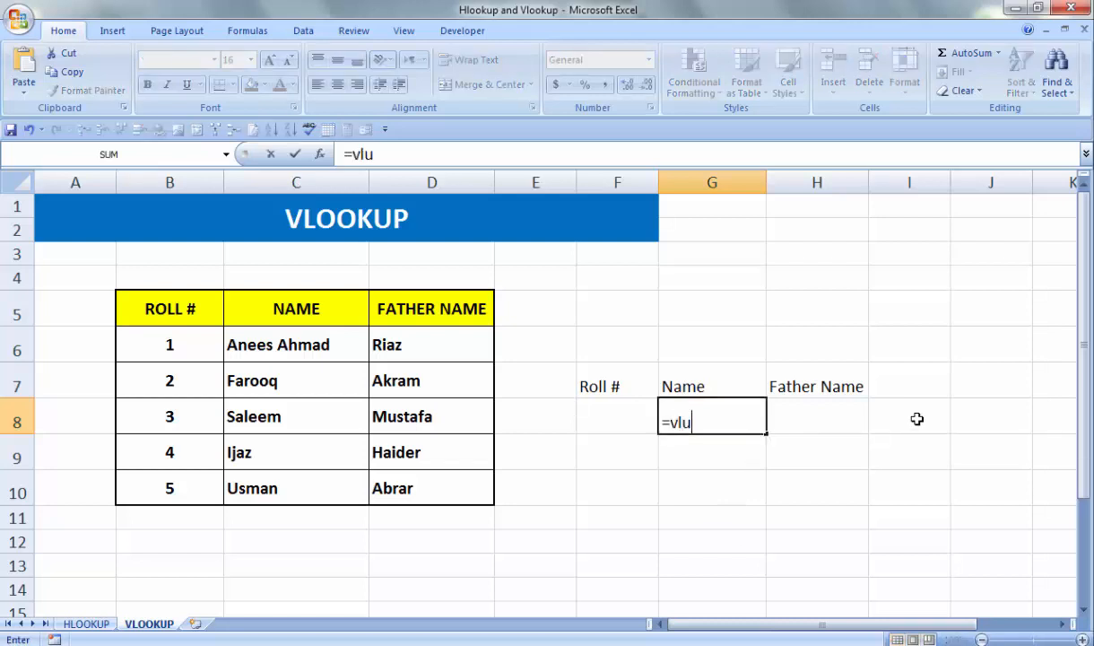
key("BackSpace")
type("ookup")
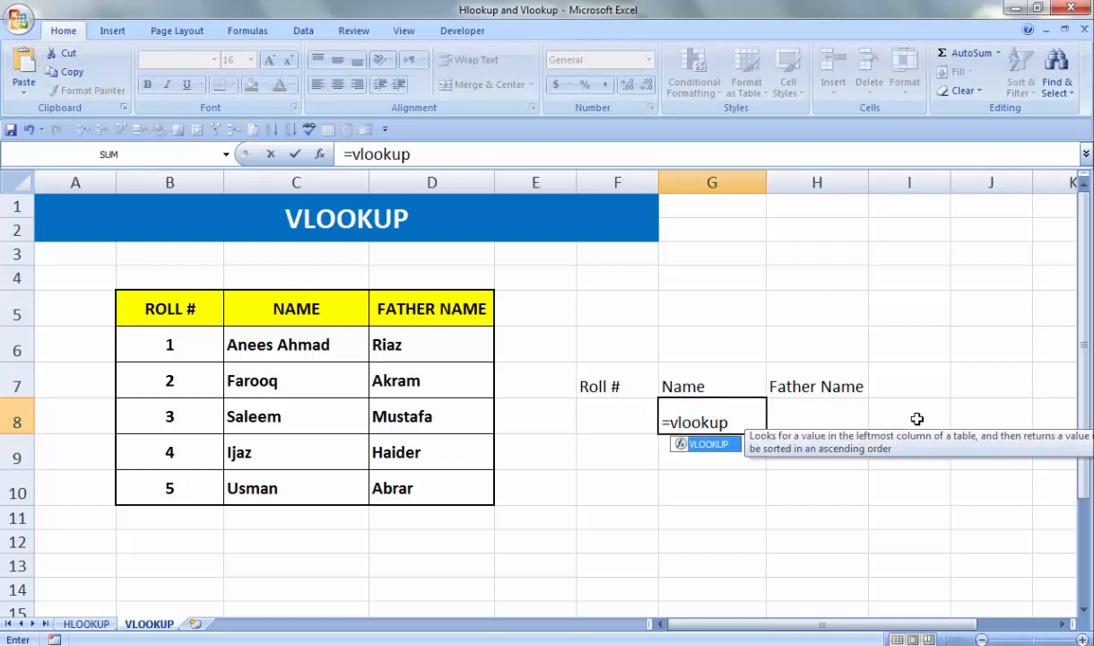
type("(")
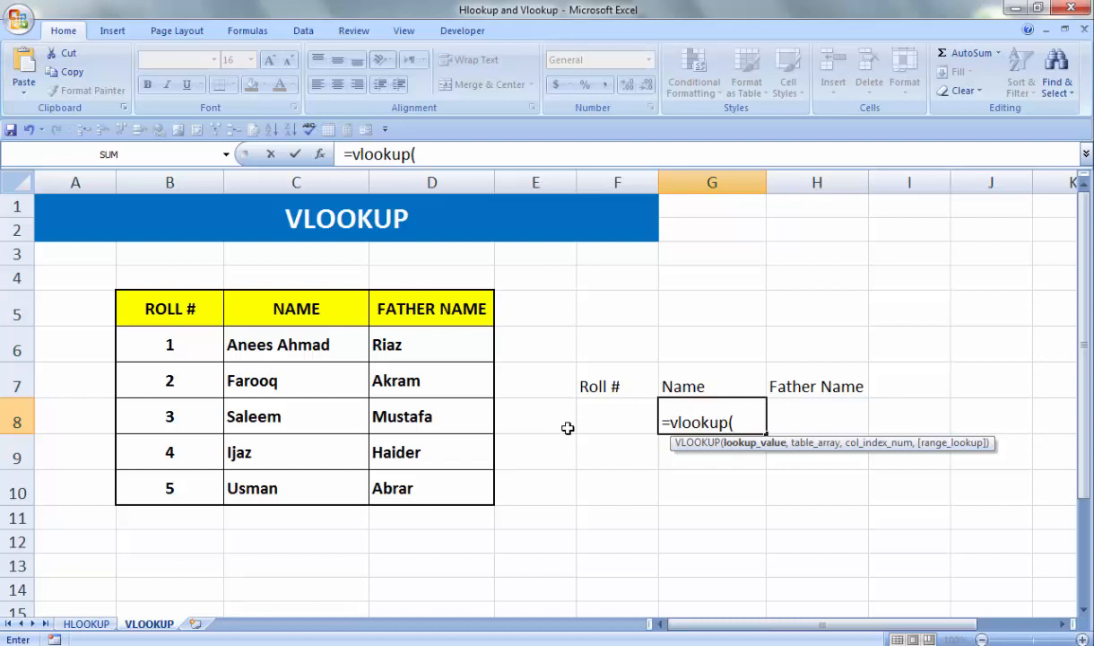
left_click(625, 418)
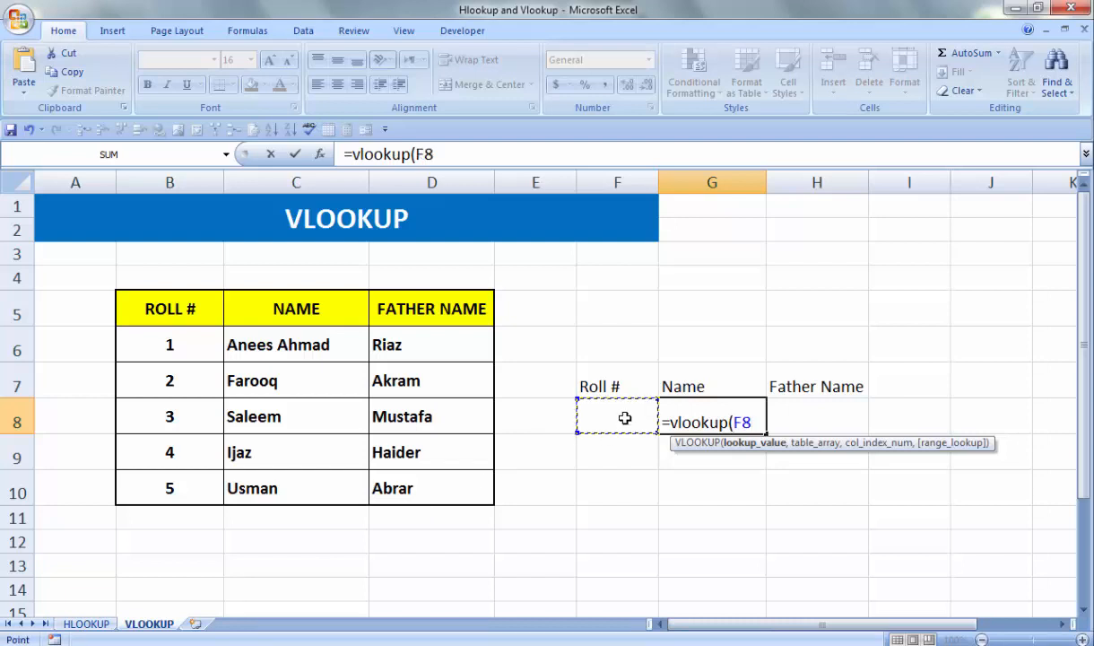
type(",")
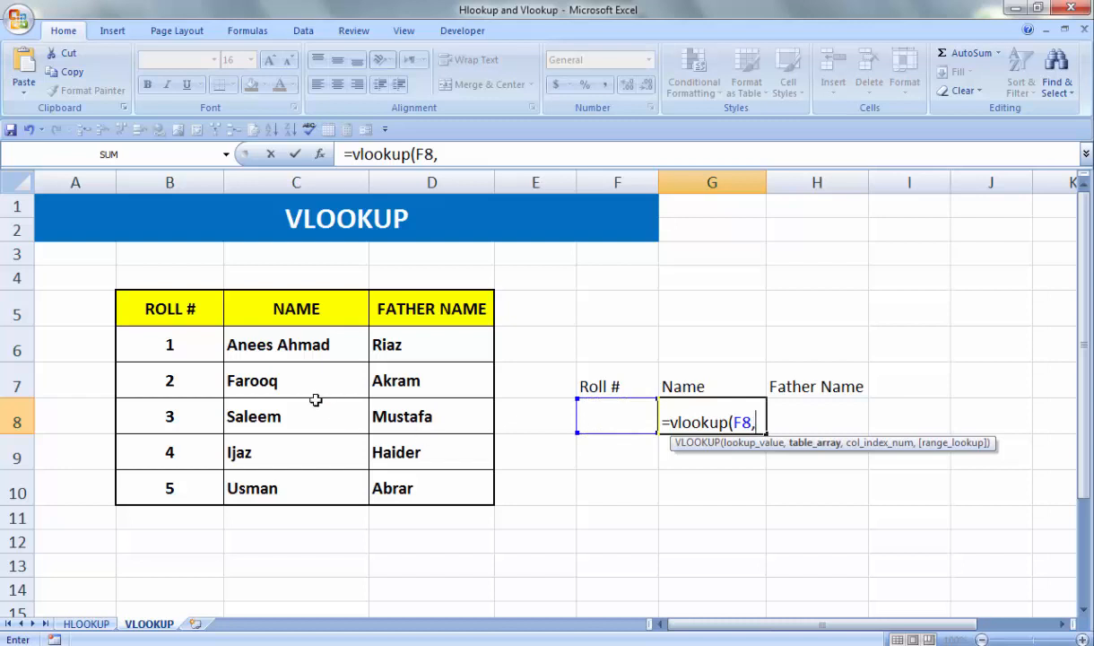
left_click_drag(144, 296, 442, 491)
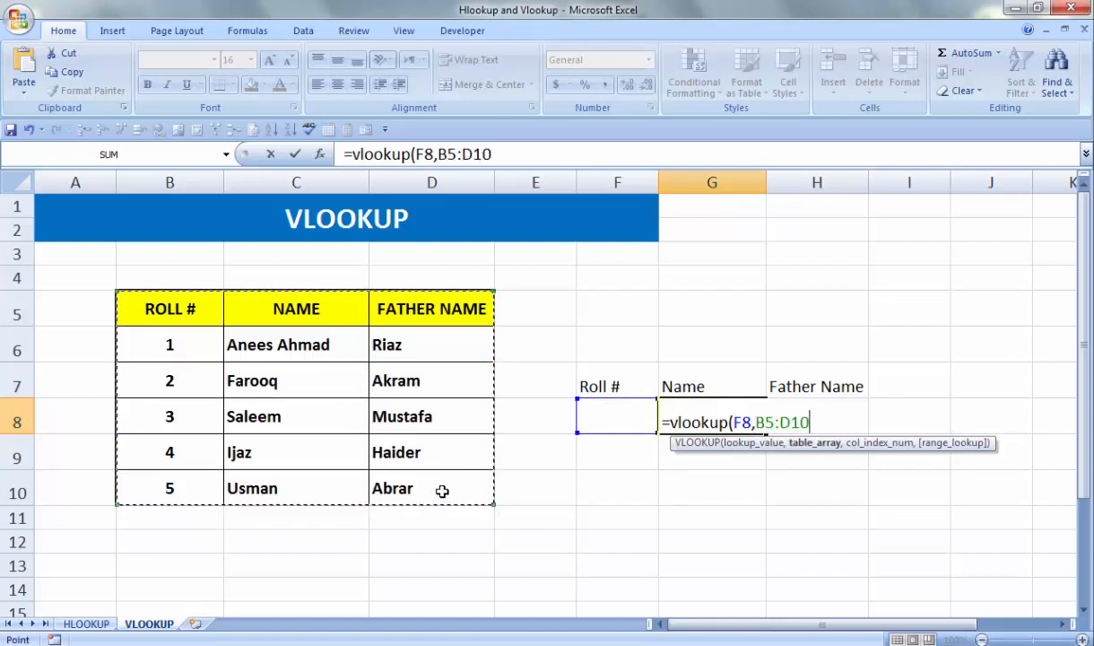
type(",")
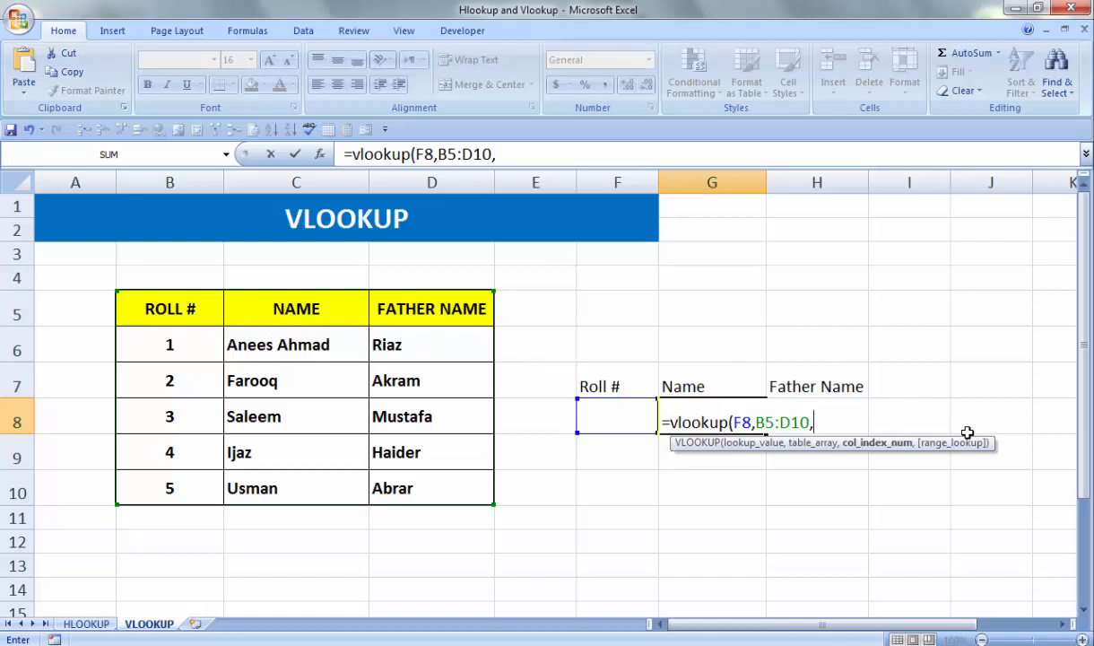
type("2,0")
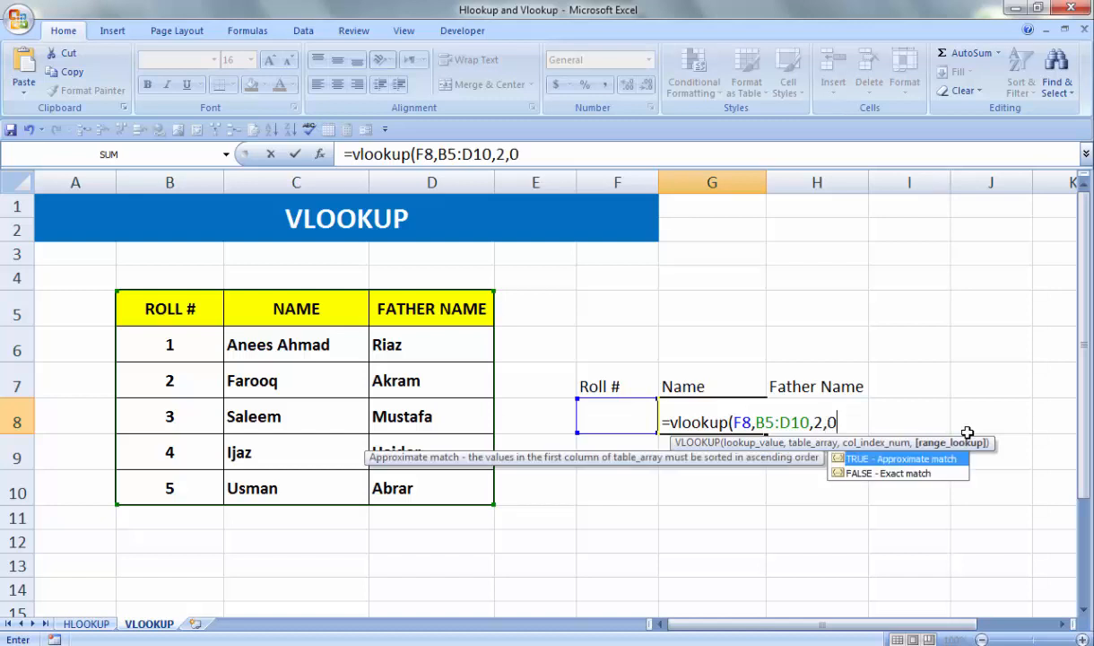
type(")")
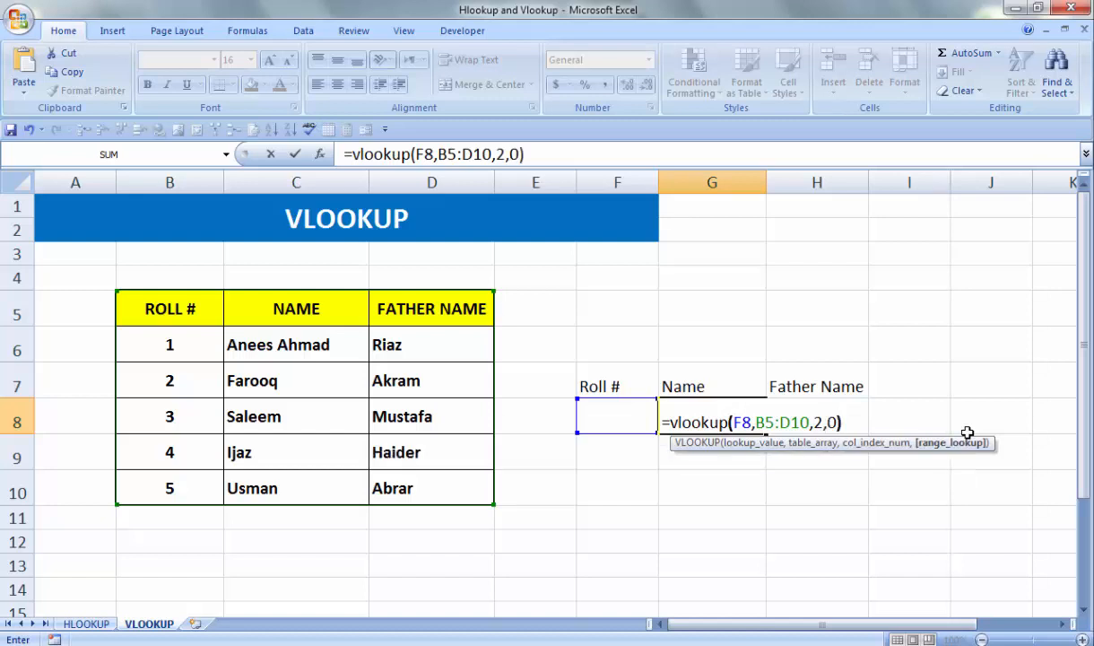
key("Return")
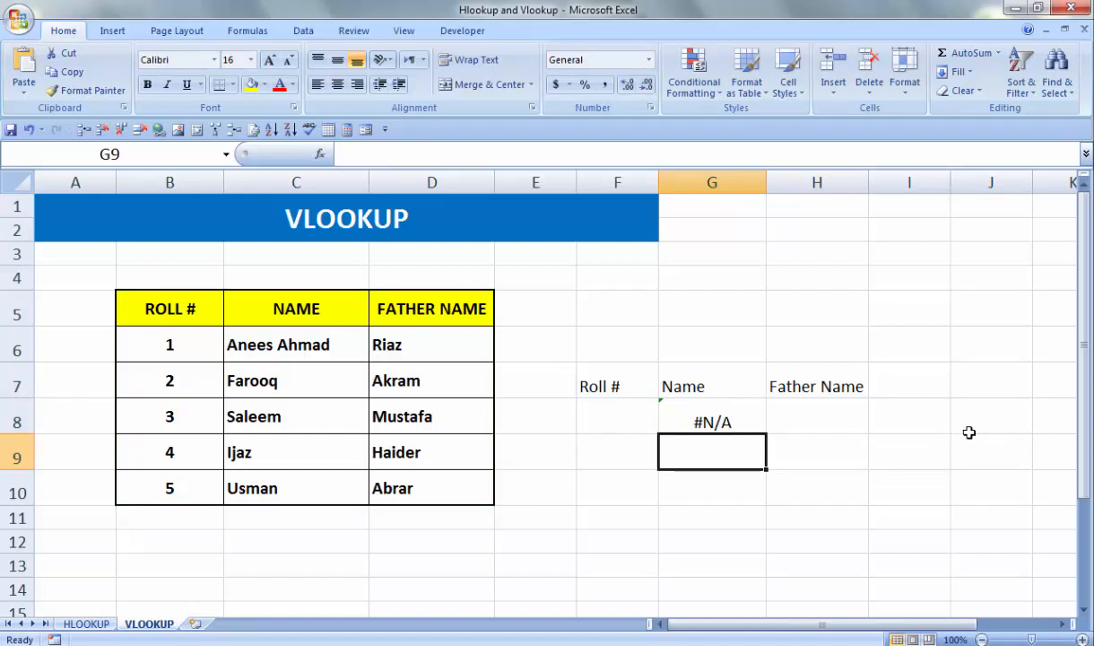
- Test the name lookup by entering roll number 1 in F8
left_click(592, 412)
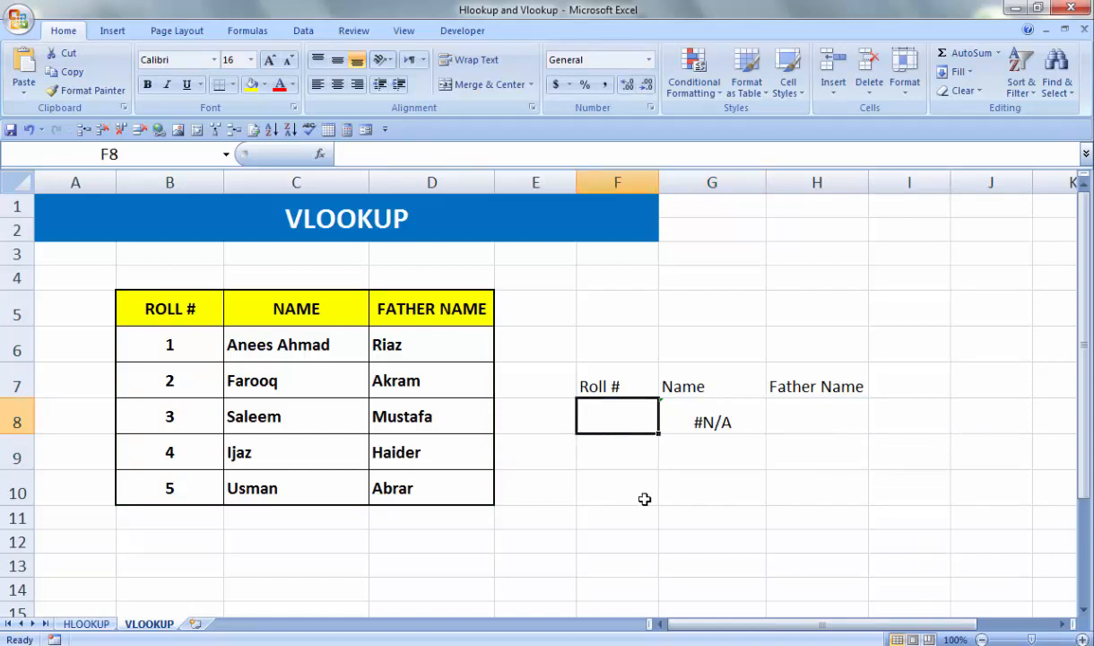
type("1")
key("Return")
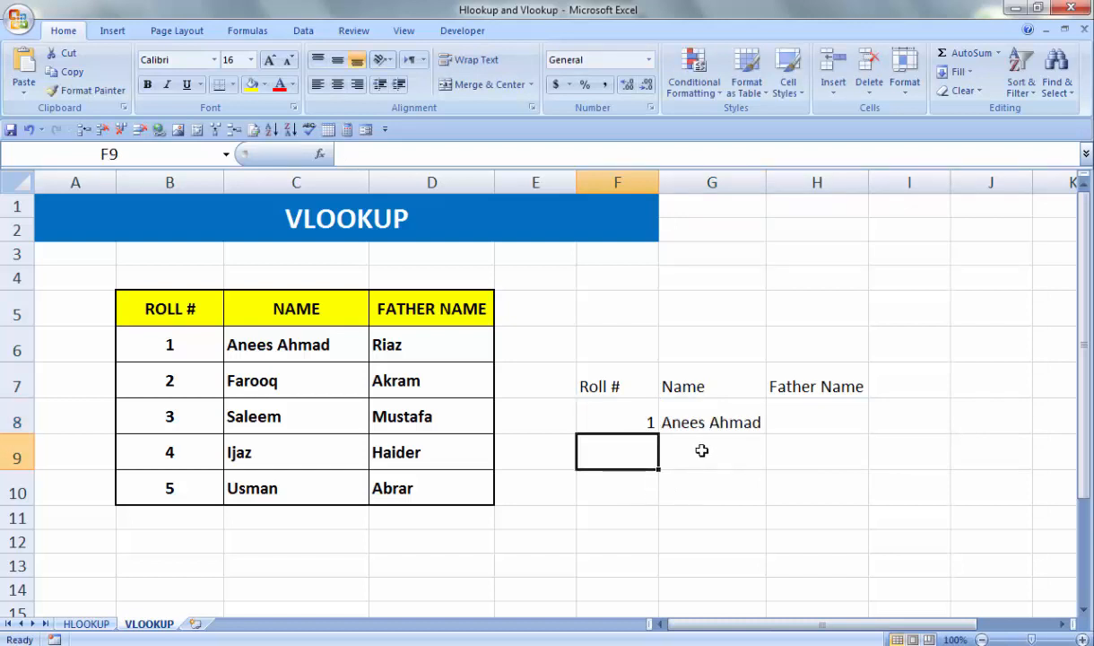
- Enter the formula =VLOOKUP(F8,B5:D10,3,0) in H8 to look up the father name for the same roll number
left_click(800, 428)
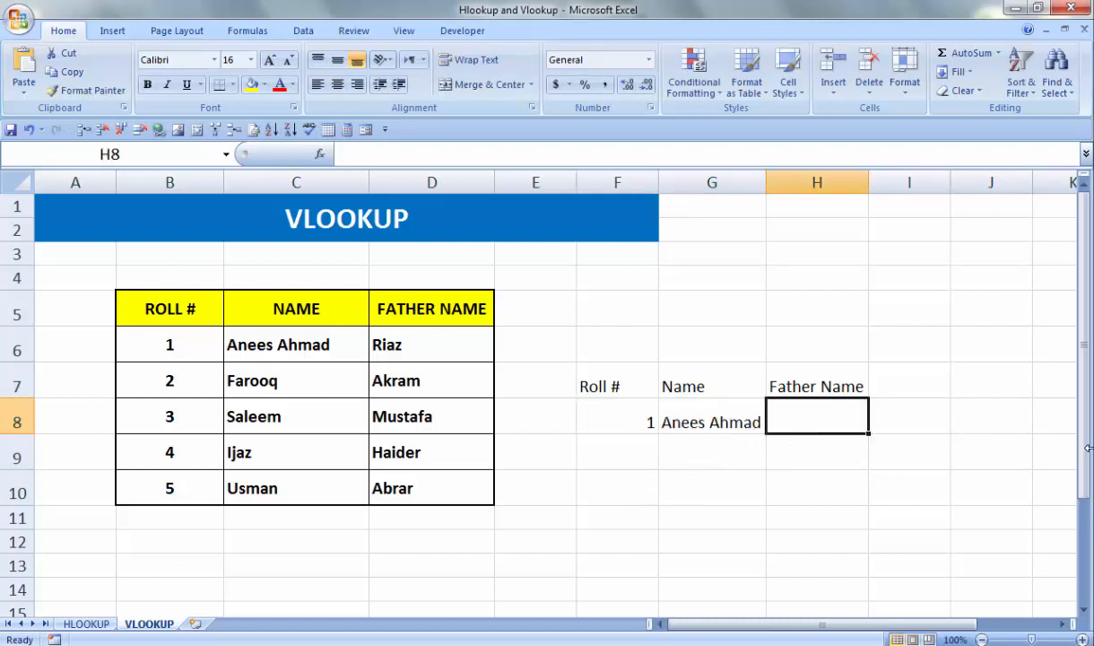
type("=")
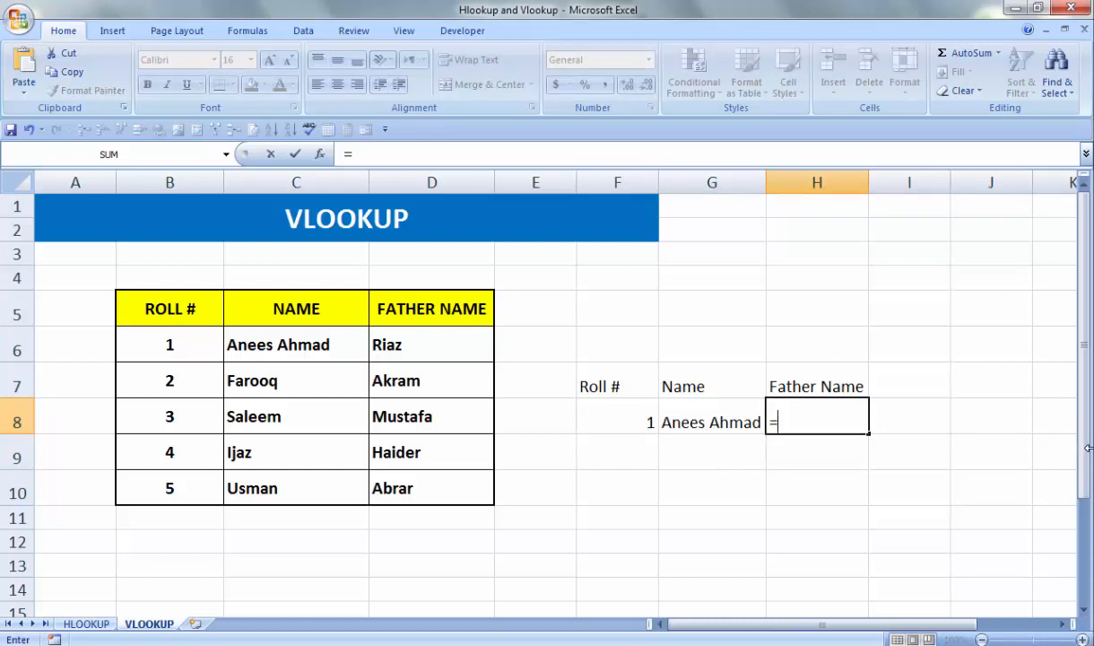
type("vlookup")
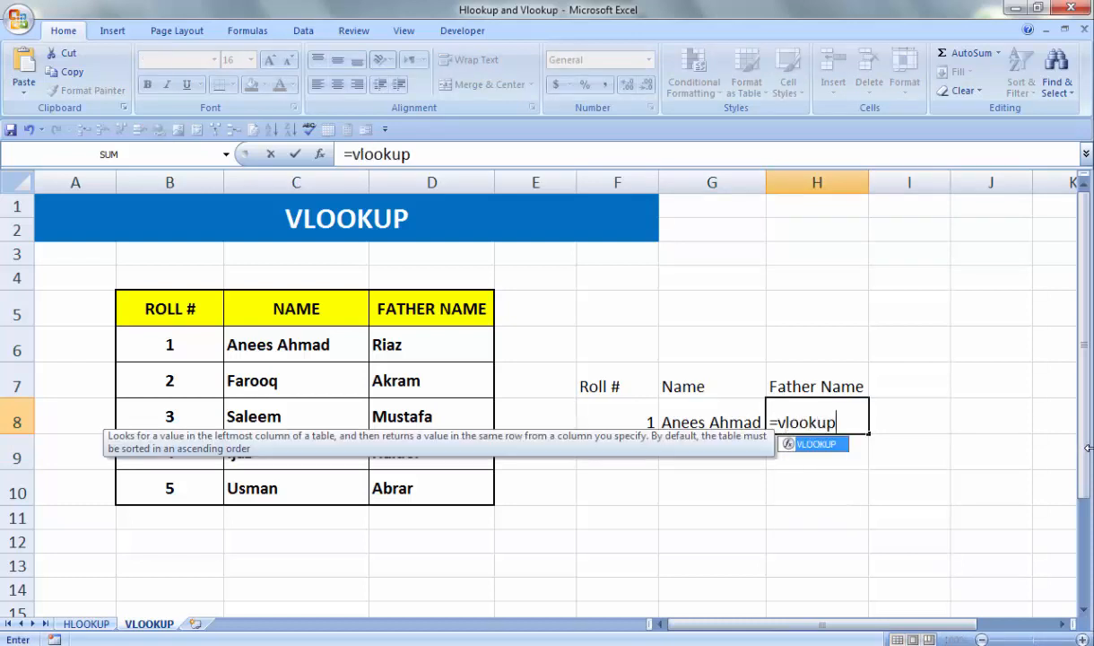
type("(")
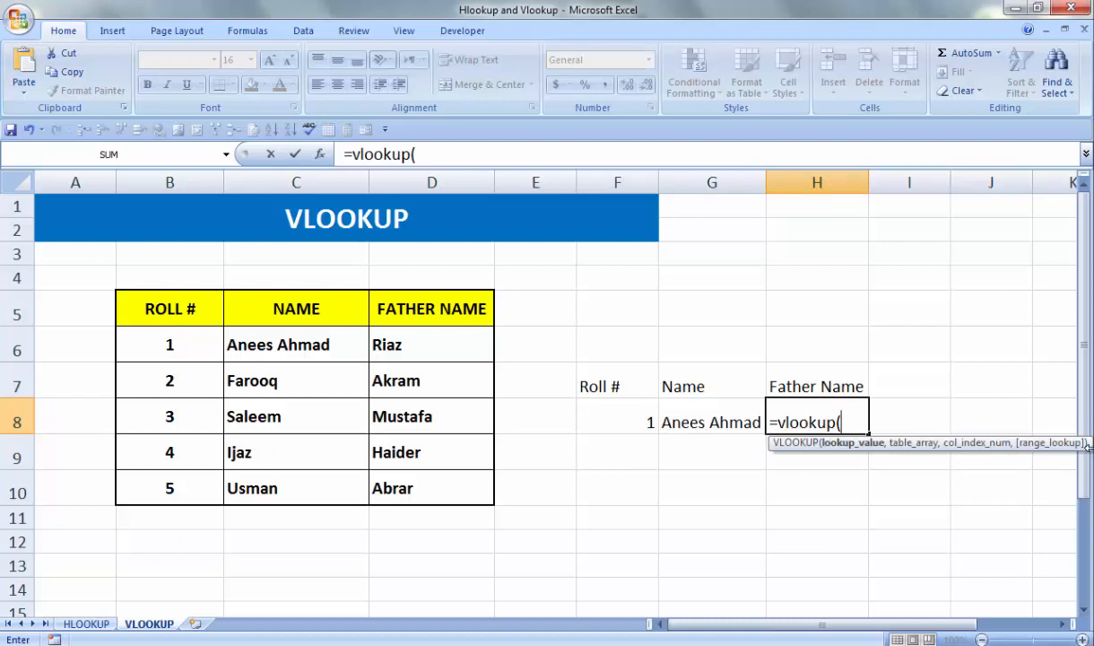
left_click(614, 420)
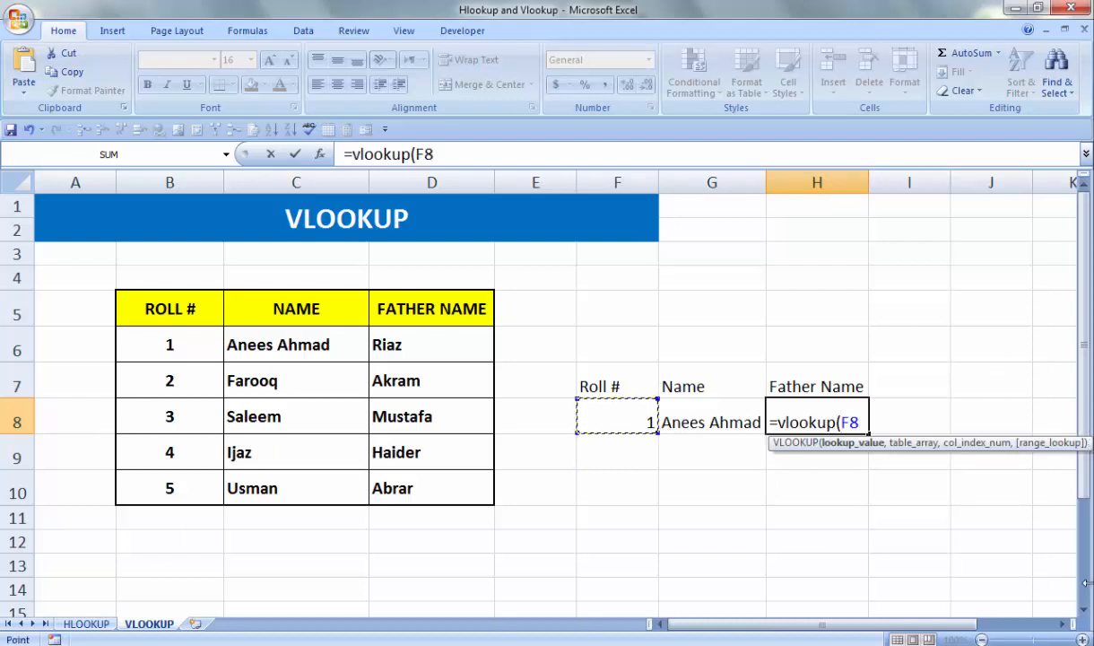
type(",")
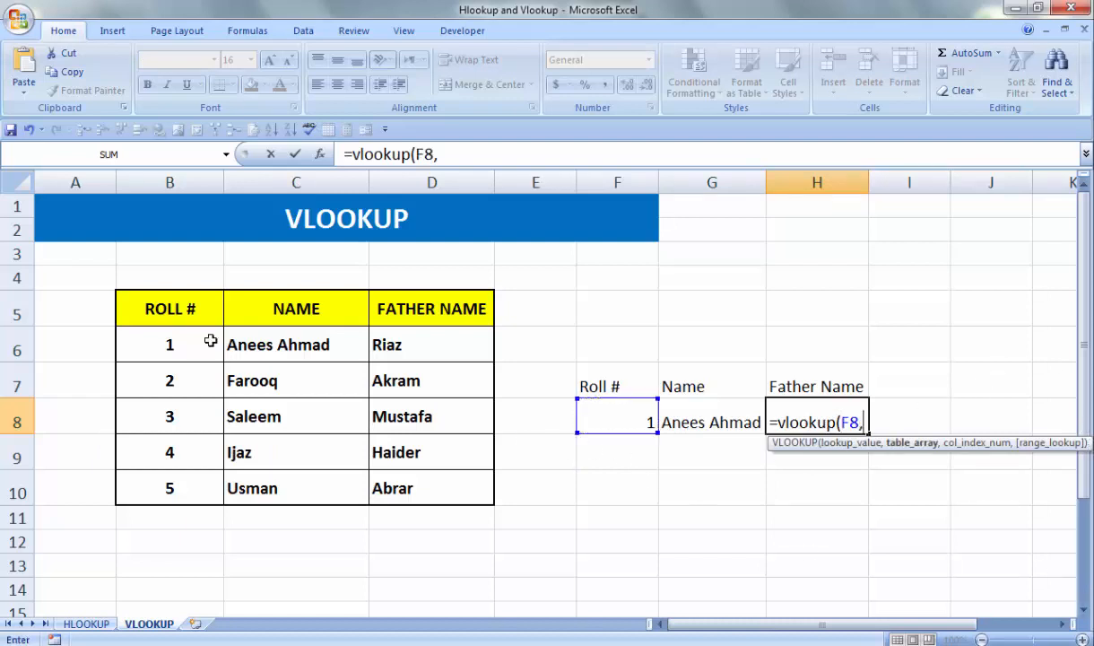
left_click_drag(136, 302, 435, 485)
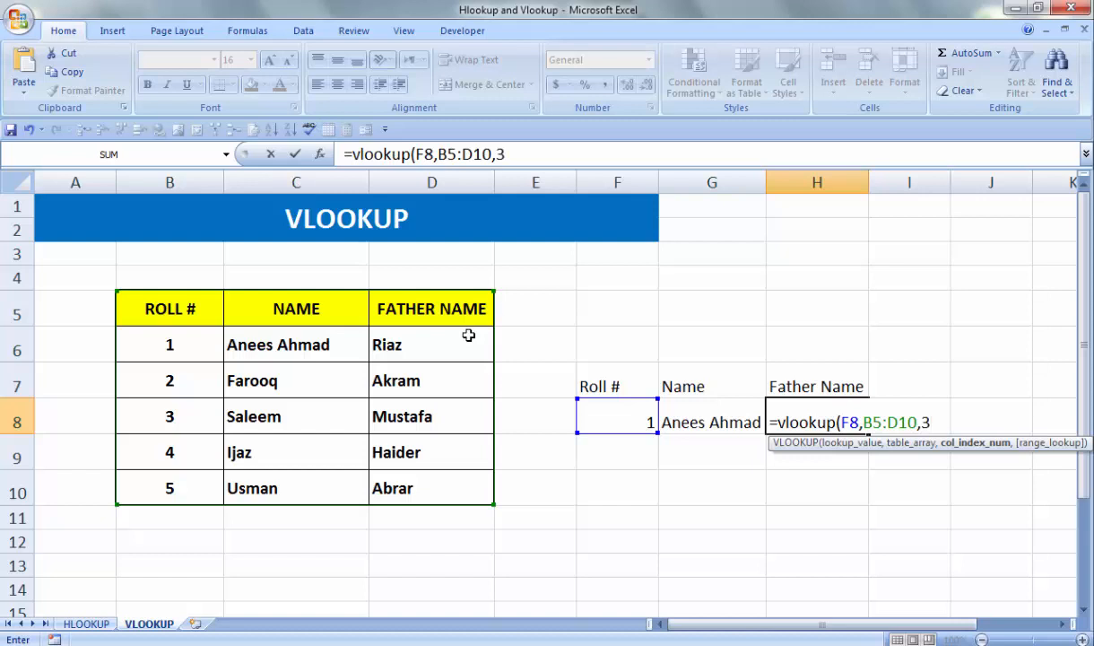
type(",")
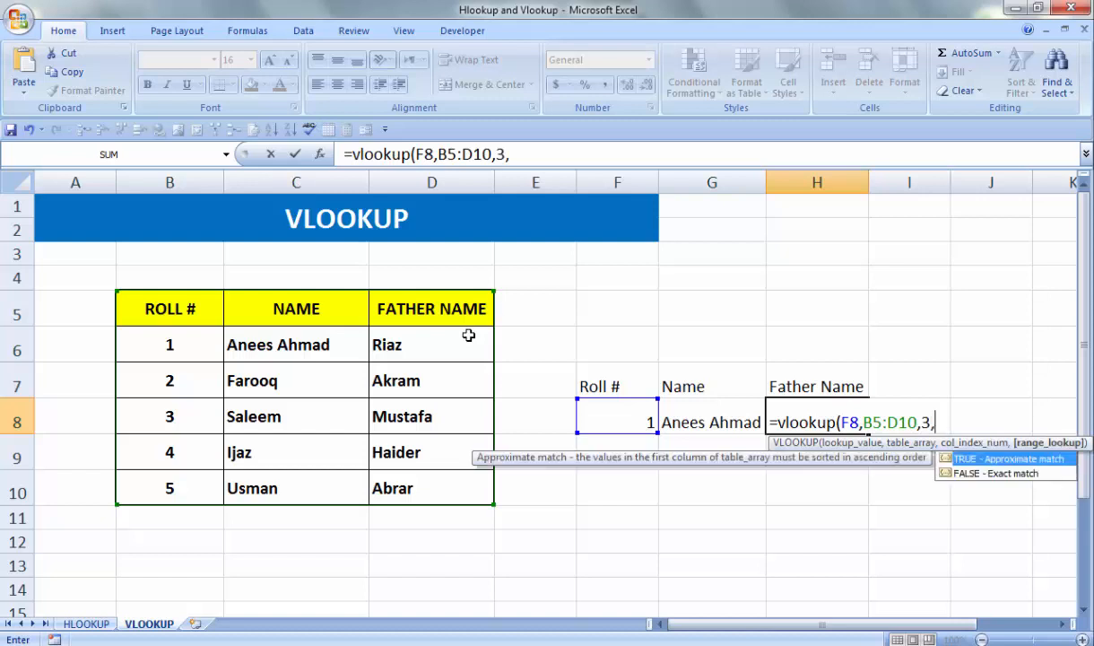
type("0)")
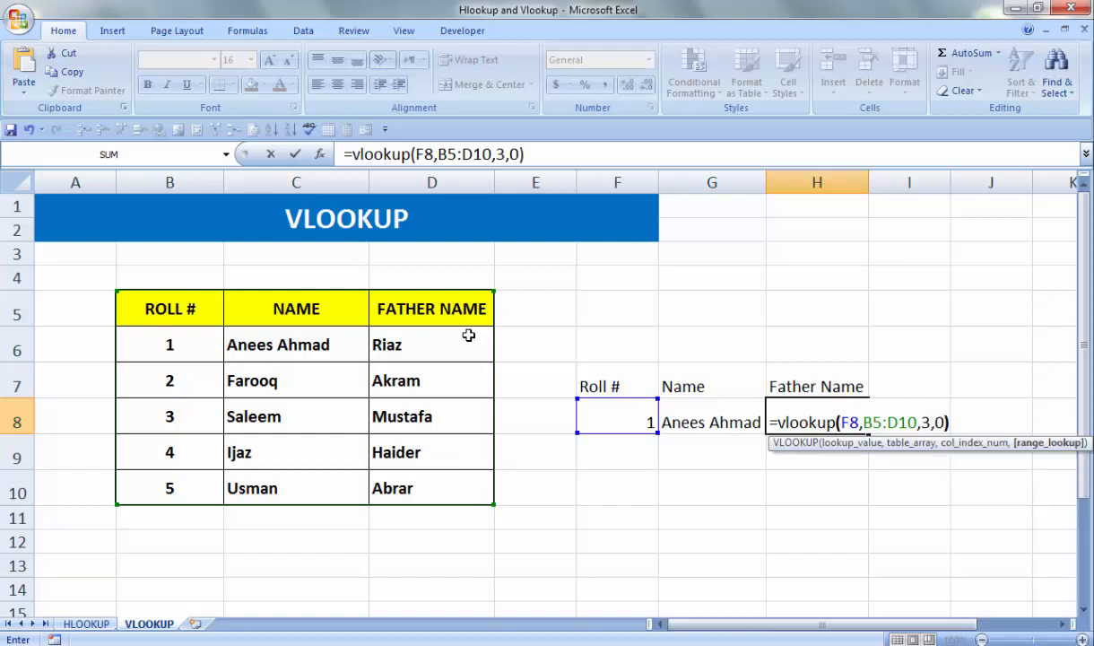
key("Return")
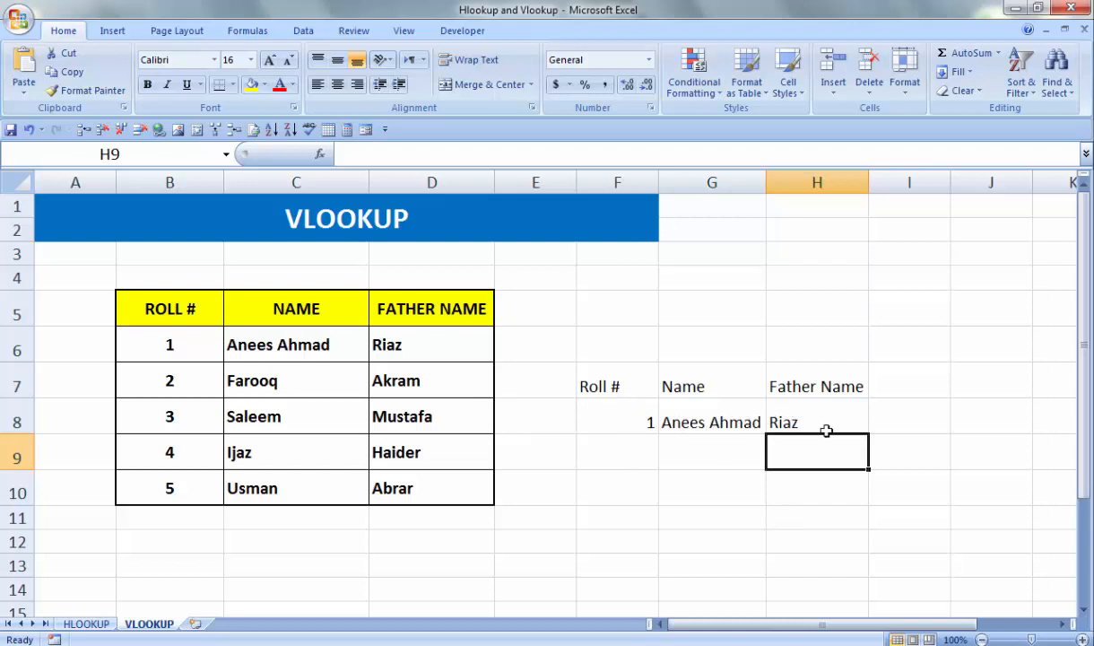
- Test both VLOOKUP formulas by entering roll number 3 and then 5 in F8
left_click(613, 412)
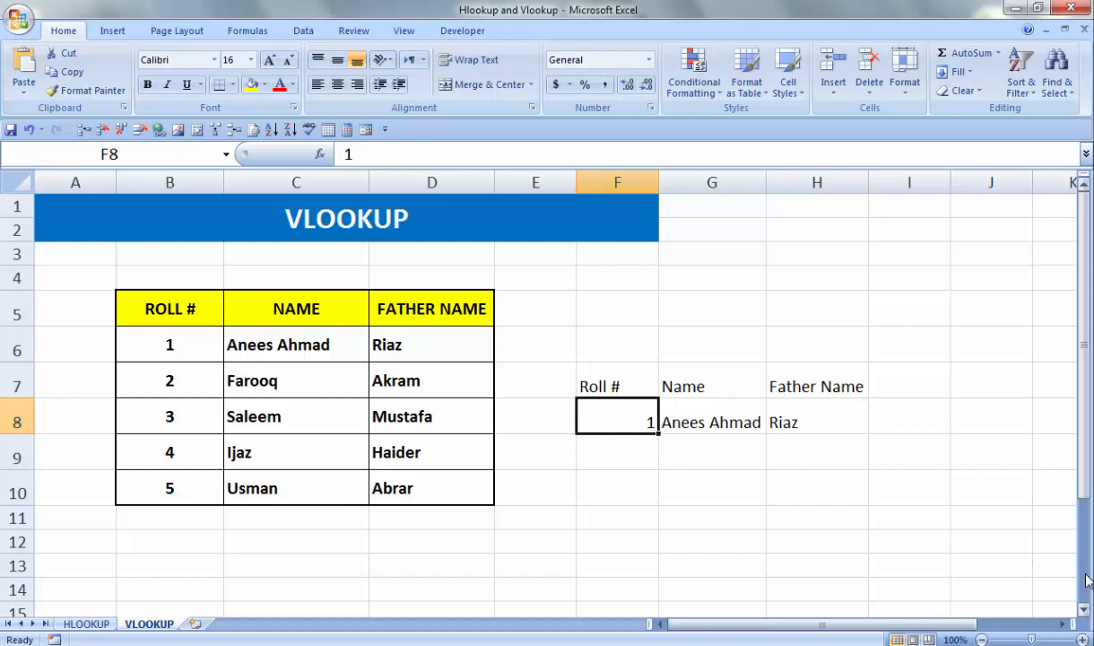
type("3")
key("Return")
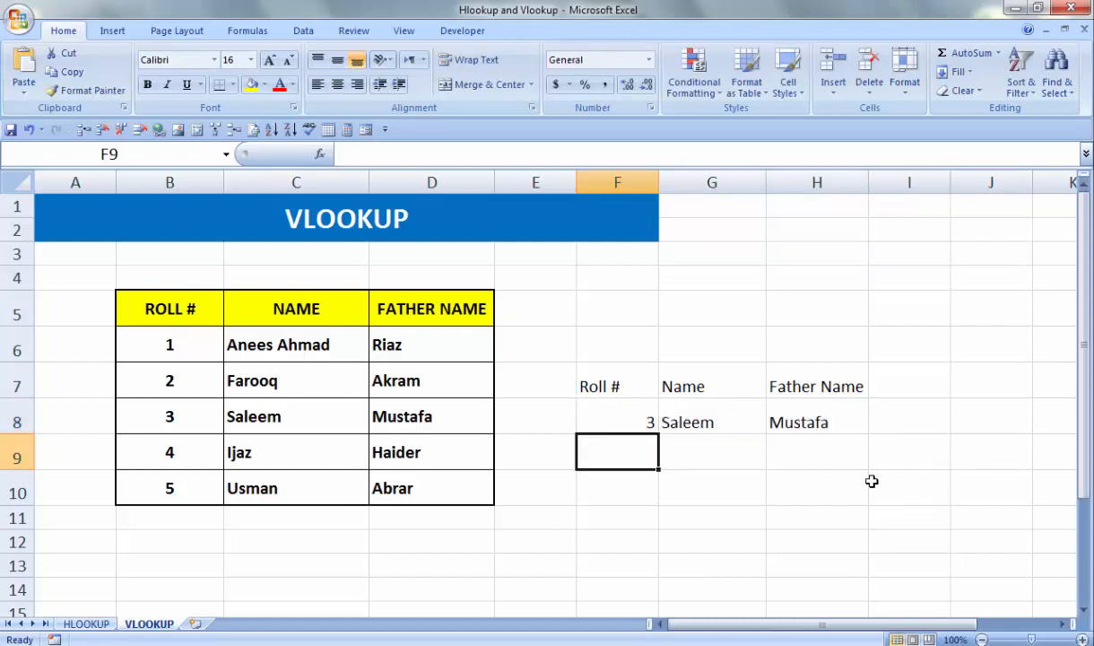
left_click(600, 401)
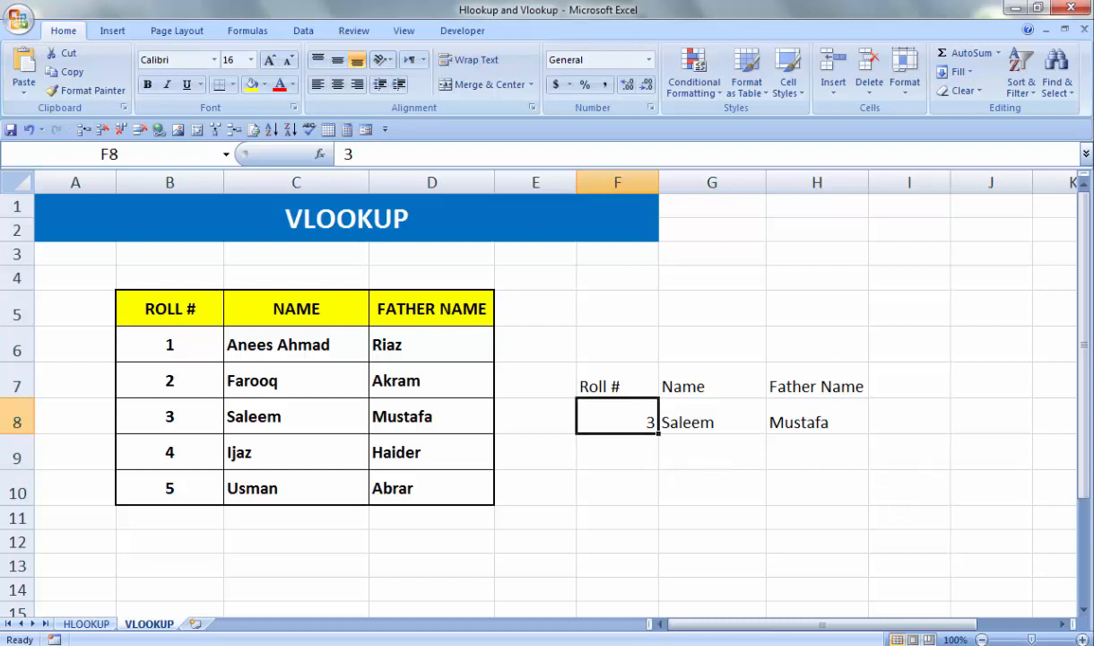
type("5")
key("Return")
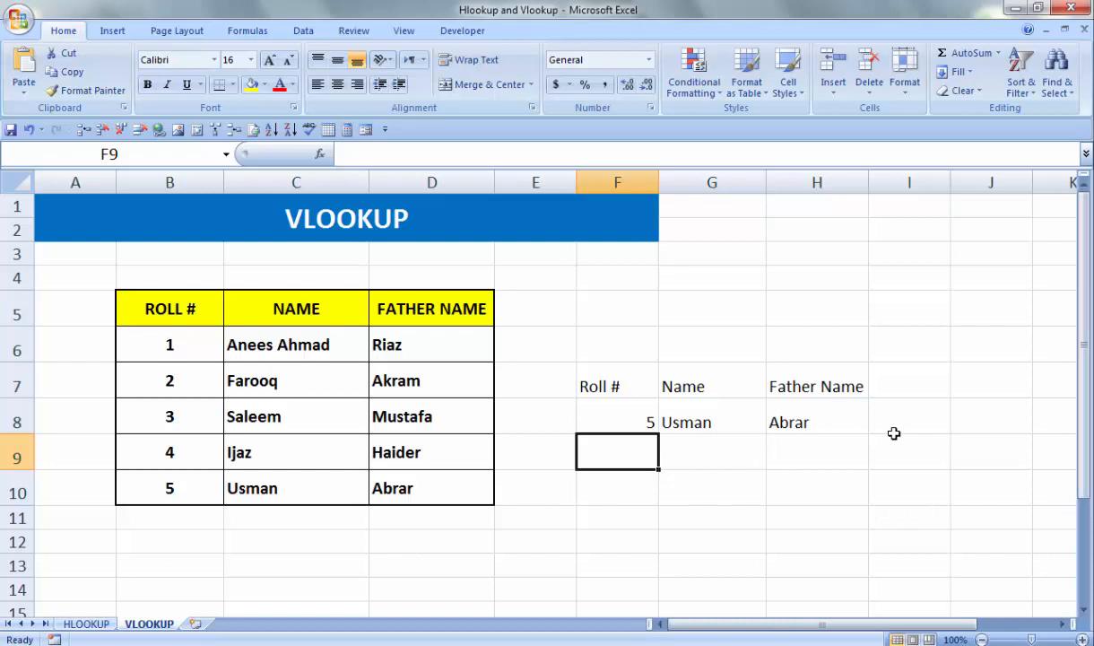
left_click(773, 544)
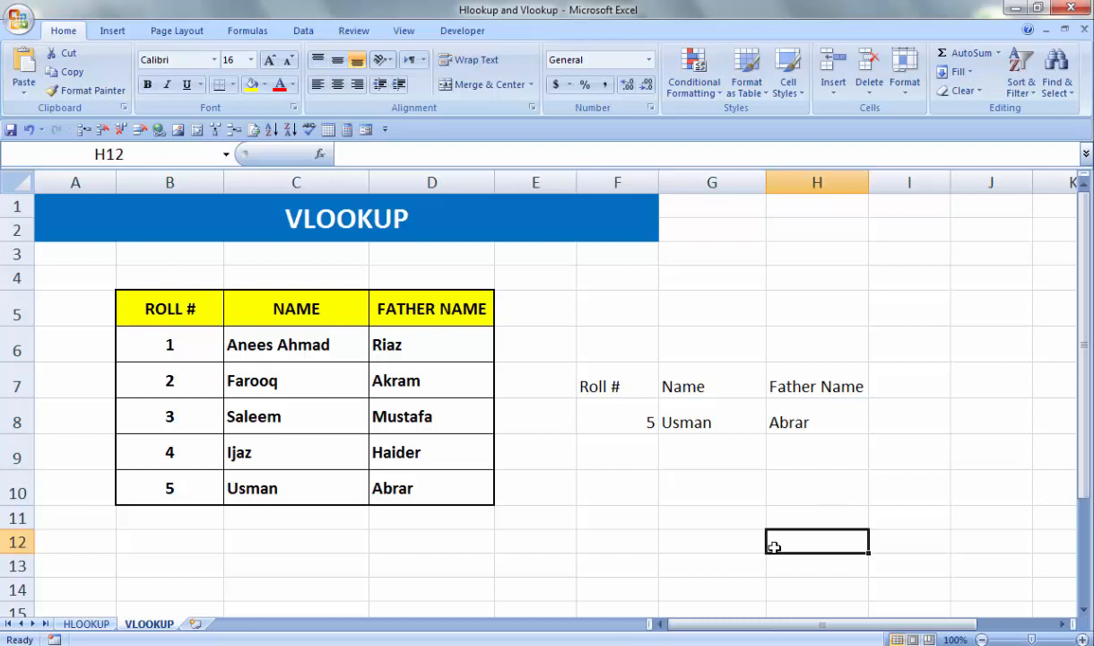